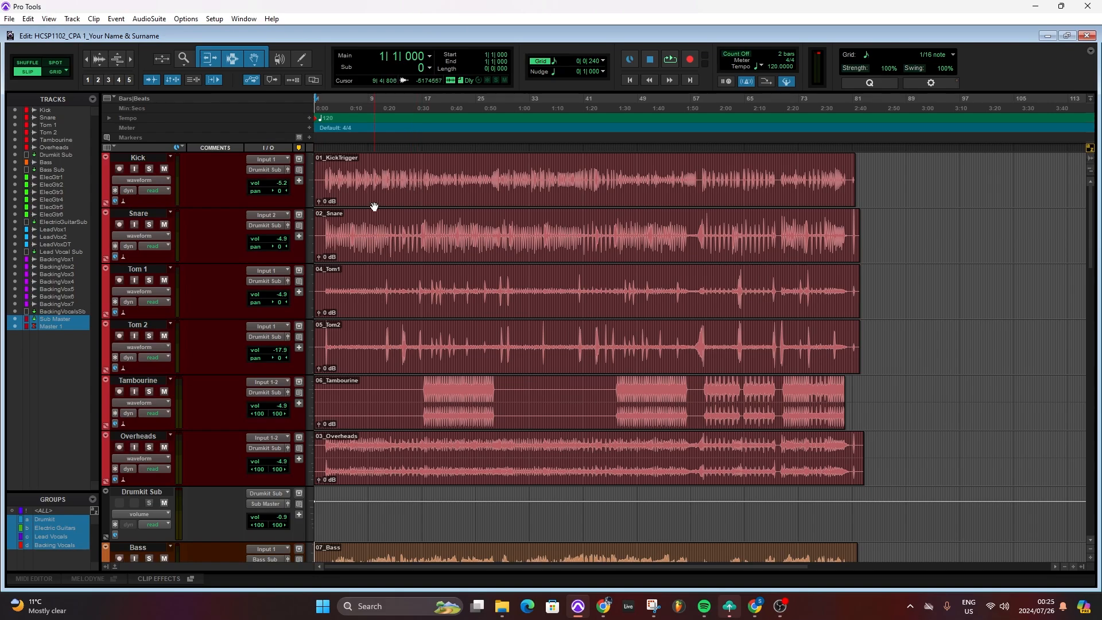
- Zoom the timeline in and out to examine the drum track waveforms at different scales
key("t")
key("t")
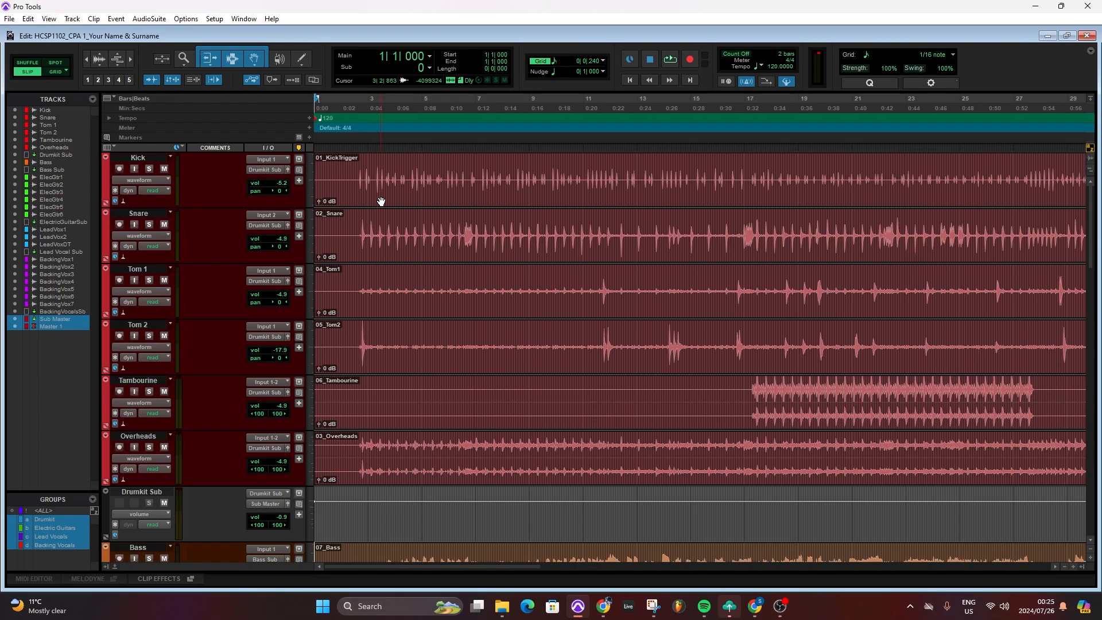
key("r")
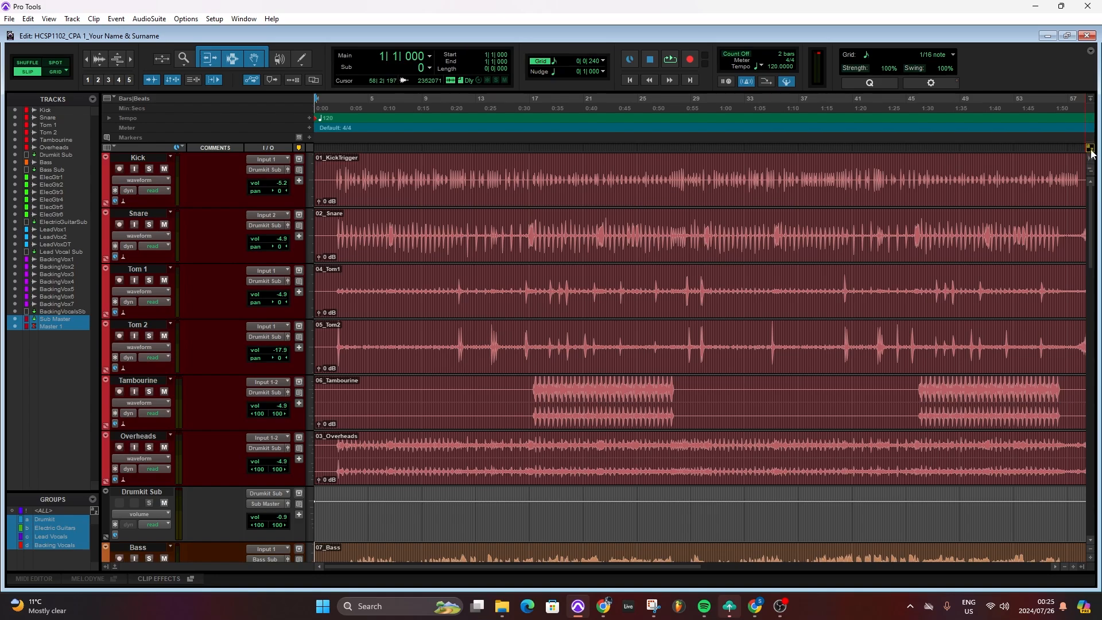
left_click(1090, 148)
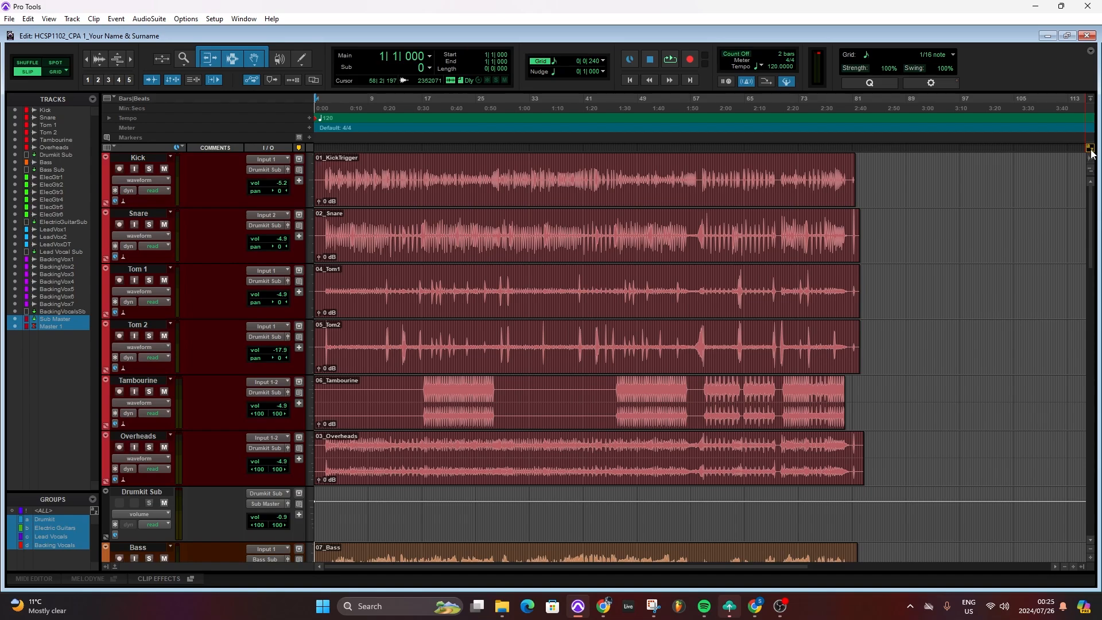
left_click(1091, 150)
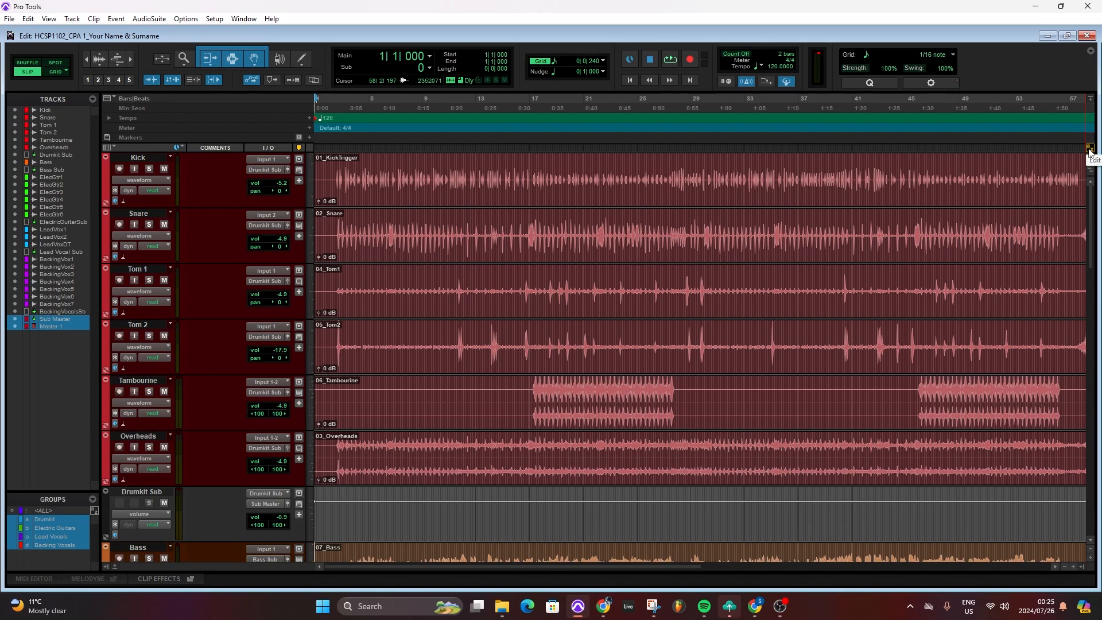
key("r")
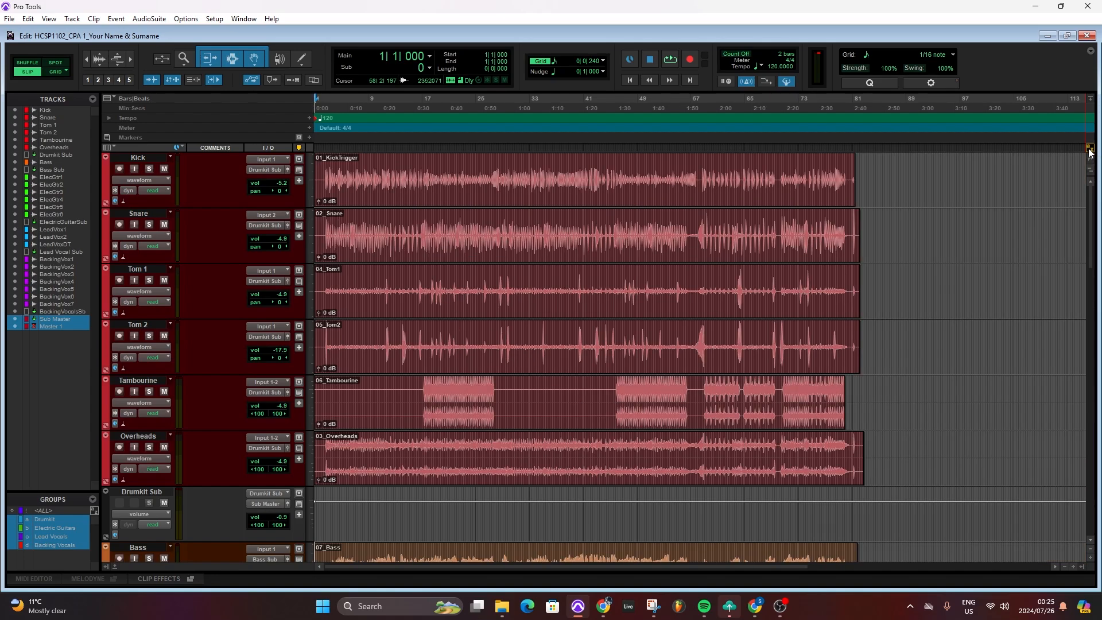
key("t")
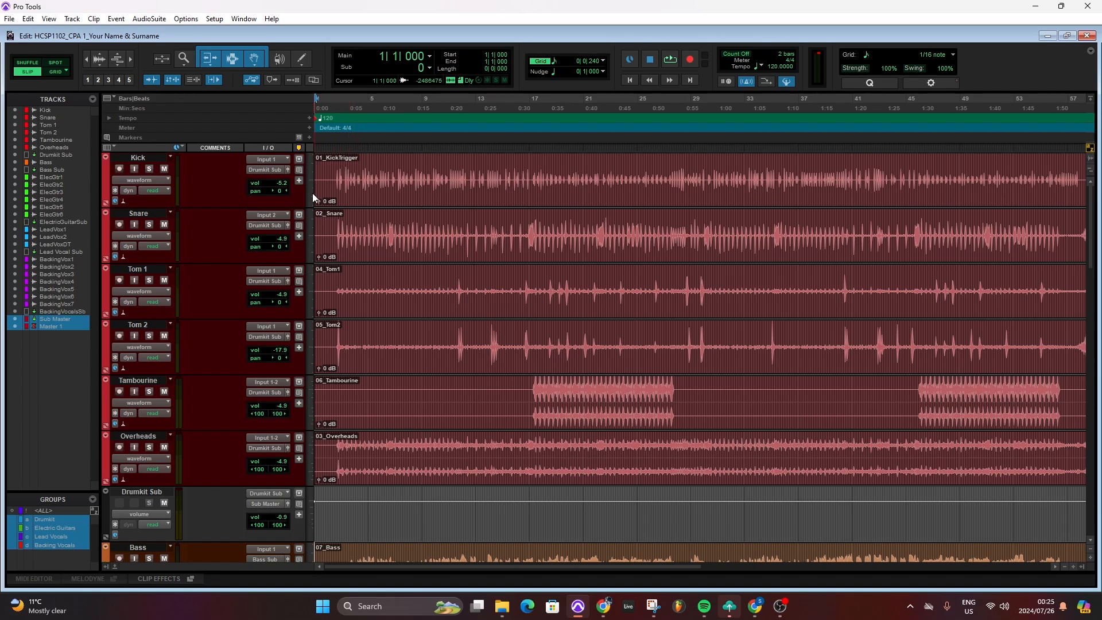
key("t")
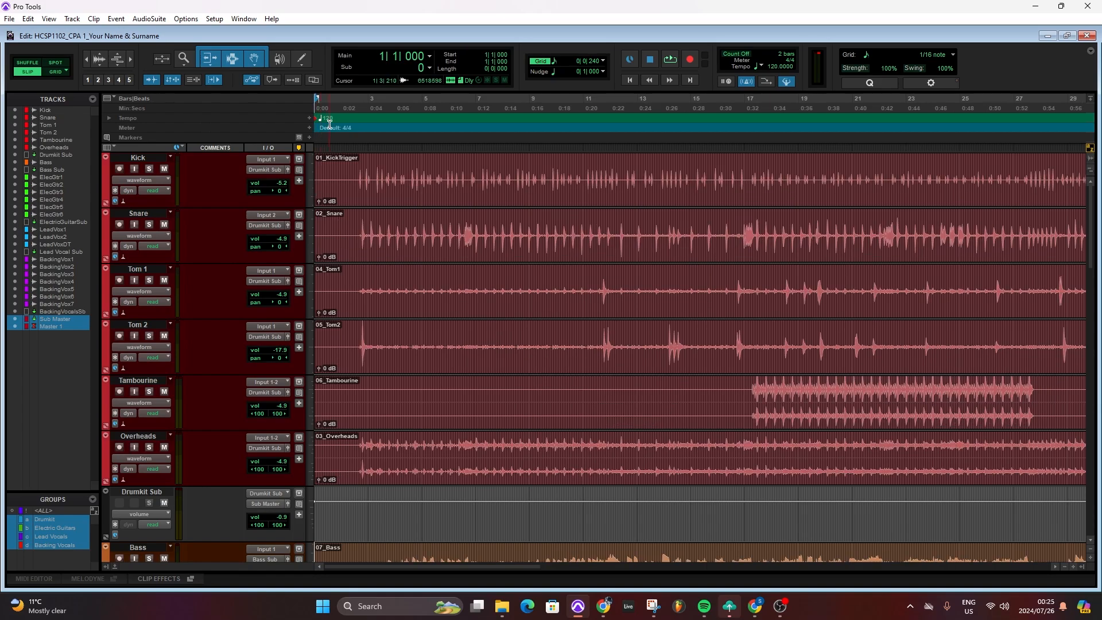
left_click(389, 172)
left_click(467, 106)
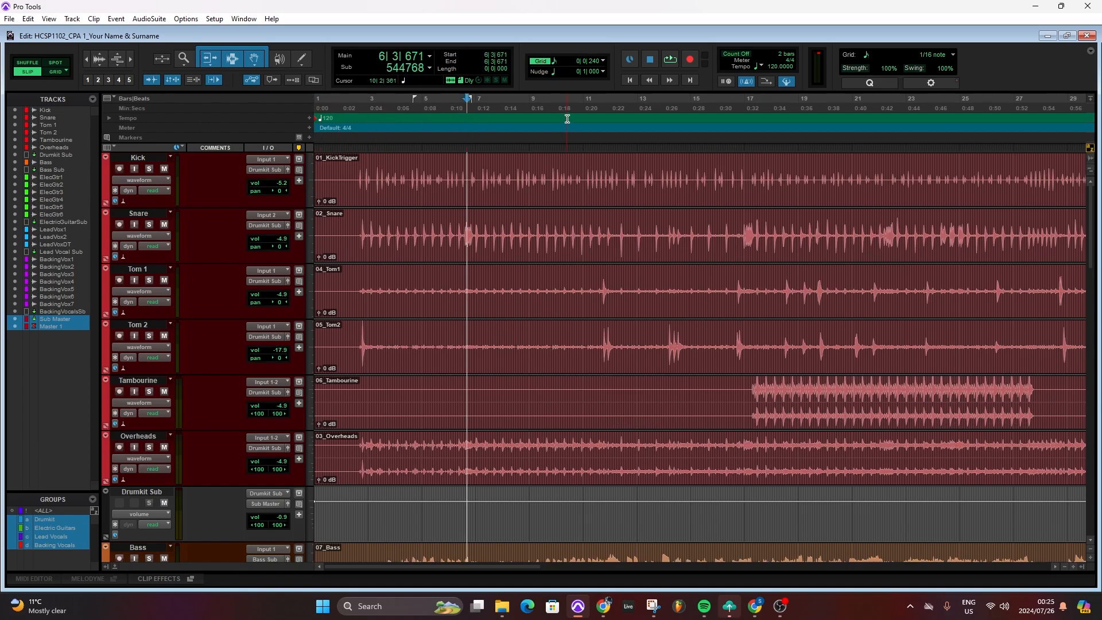
left_click(570, 106)
left_click(628, 102)
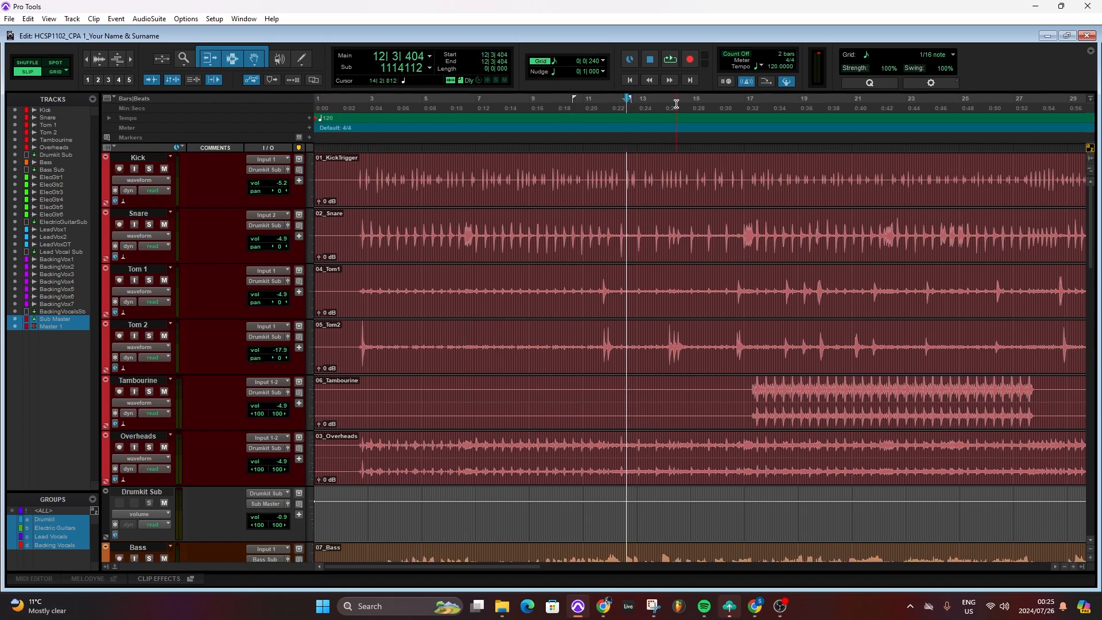
left_click(680, 102)
left_click(742, 102)
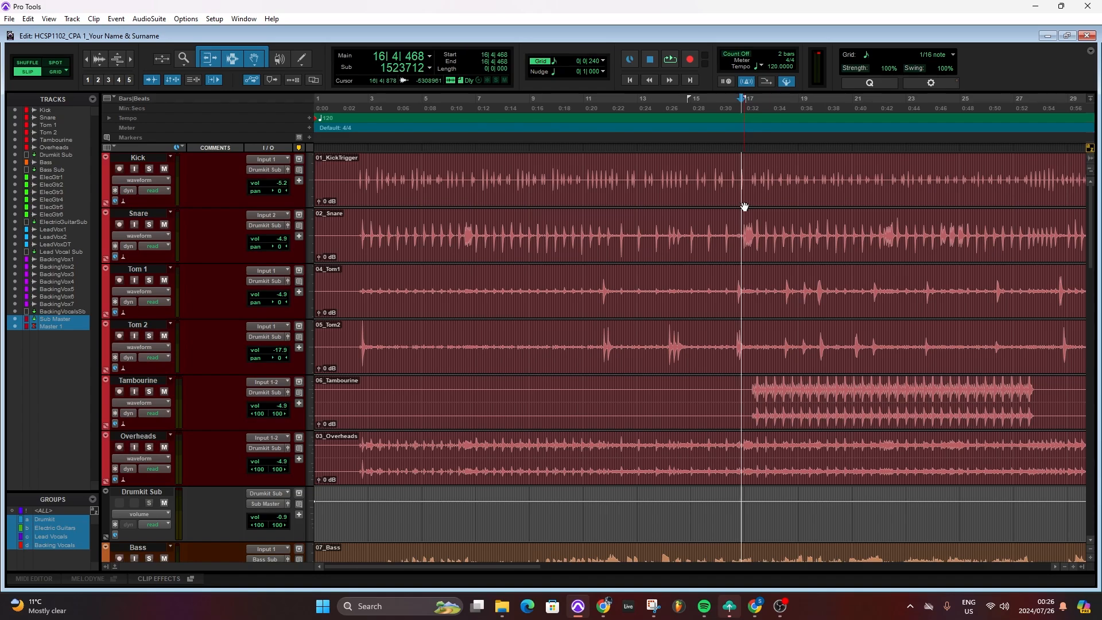
key("Return")
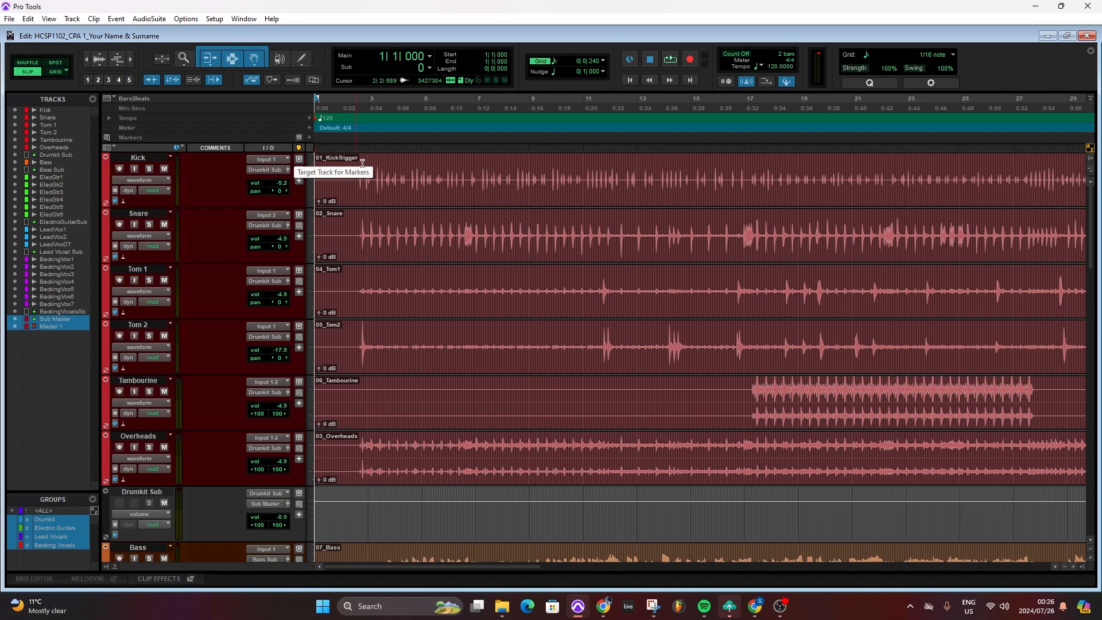
left_click(566, 107)
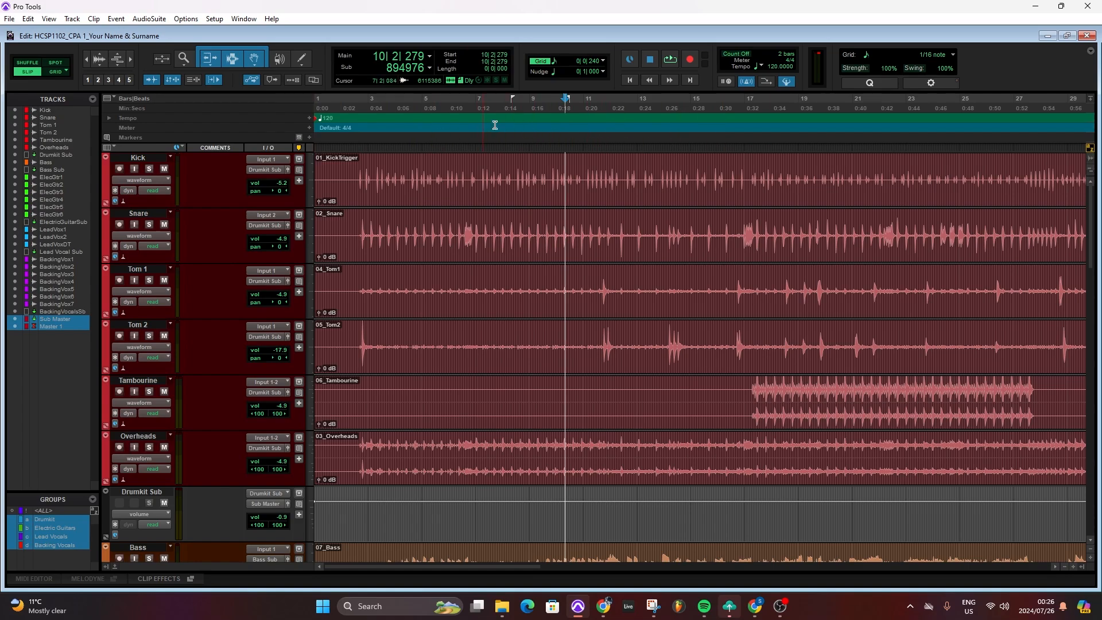
key("KP_Enter")
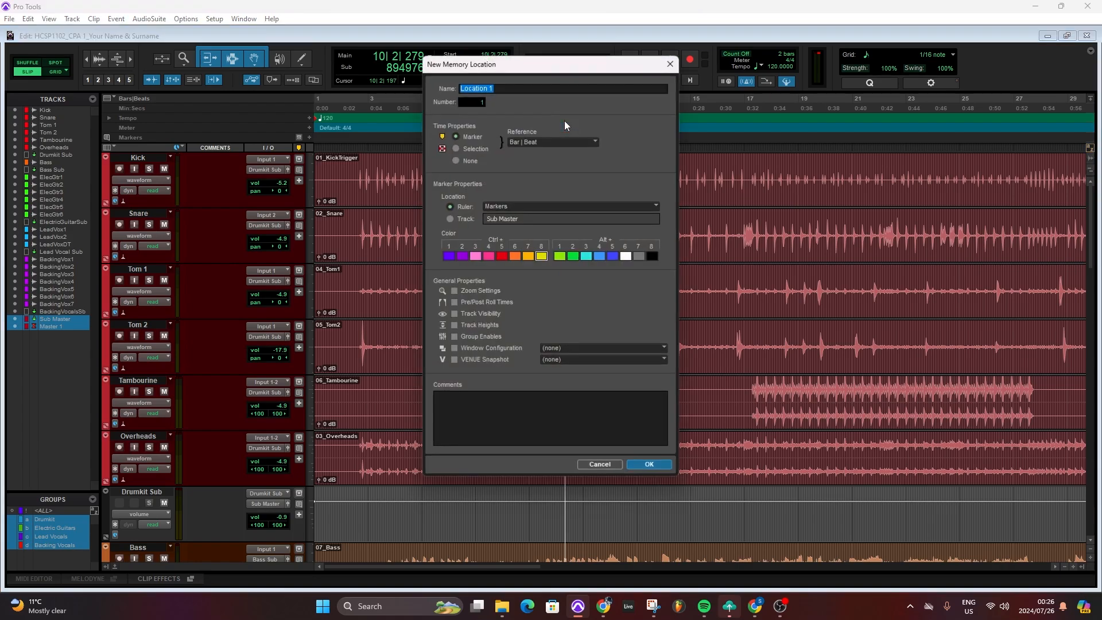
left_click(600, 465)
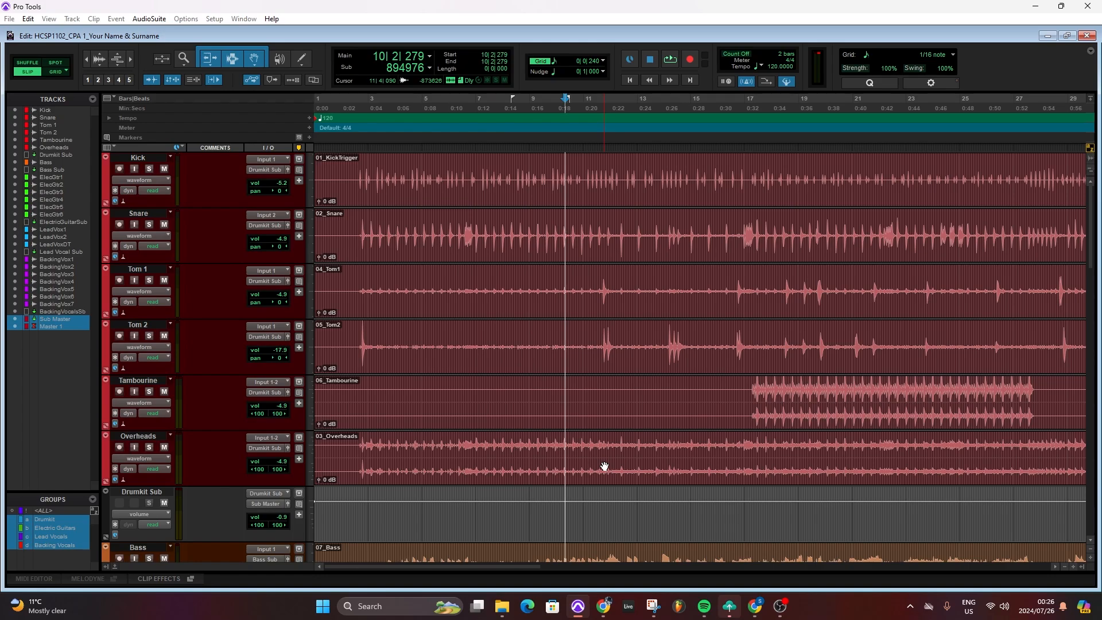
- Add a marker named Intro at the very start of the session
key("Return")
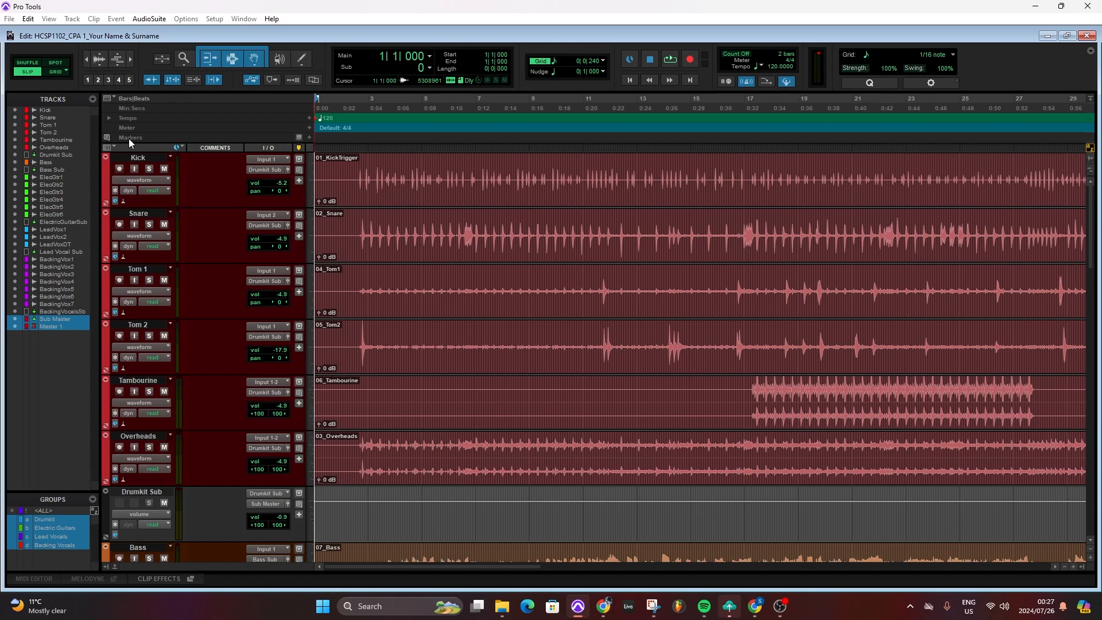
left_click(309, 138)
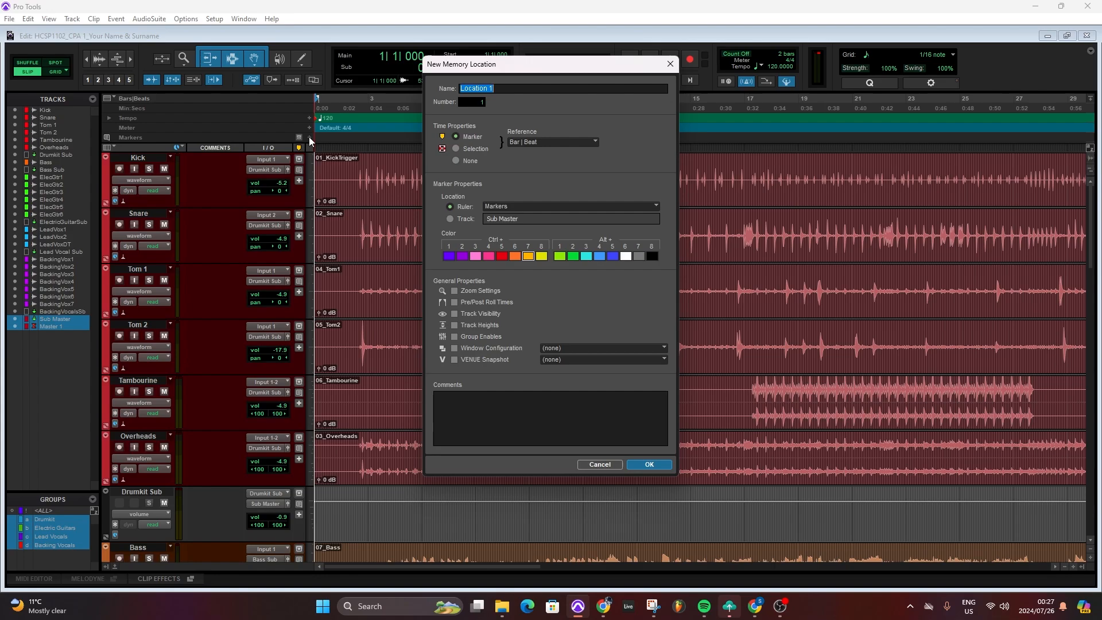
key("BackSpace")
type("Intro")
key("Return")
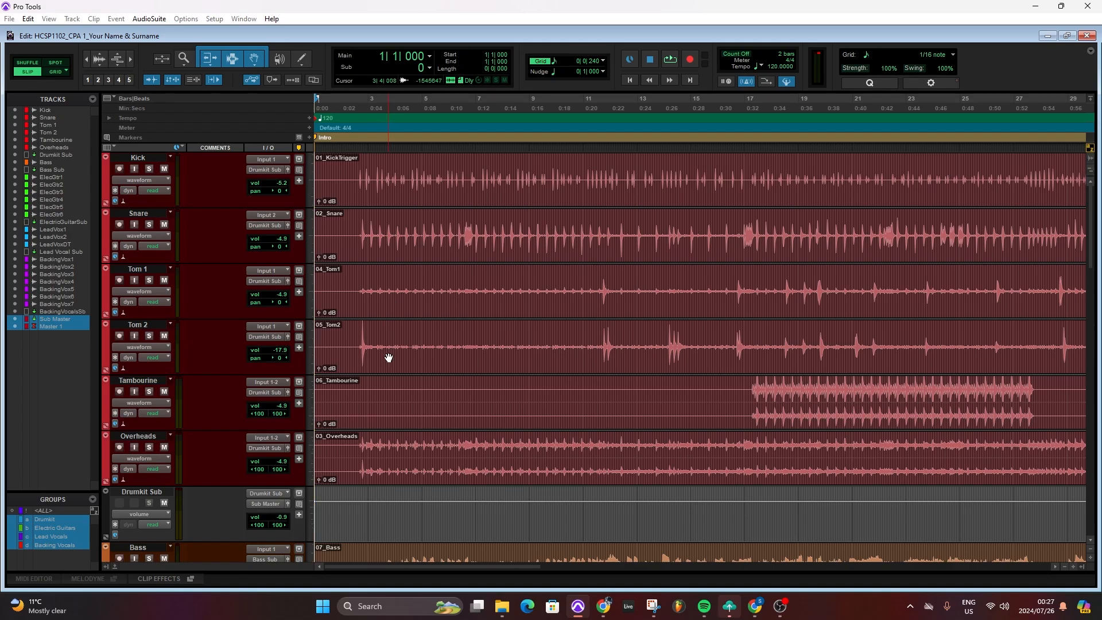
- Play the session from the start, add a marker named Verse 1 where the LeadVox1 vocal enters, and stop playback
scroll(398, 414, "down", 3)
scroll(398, 414, "down", 1)
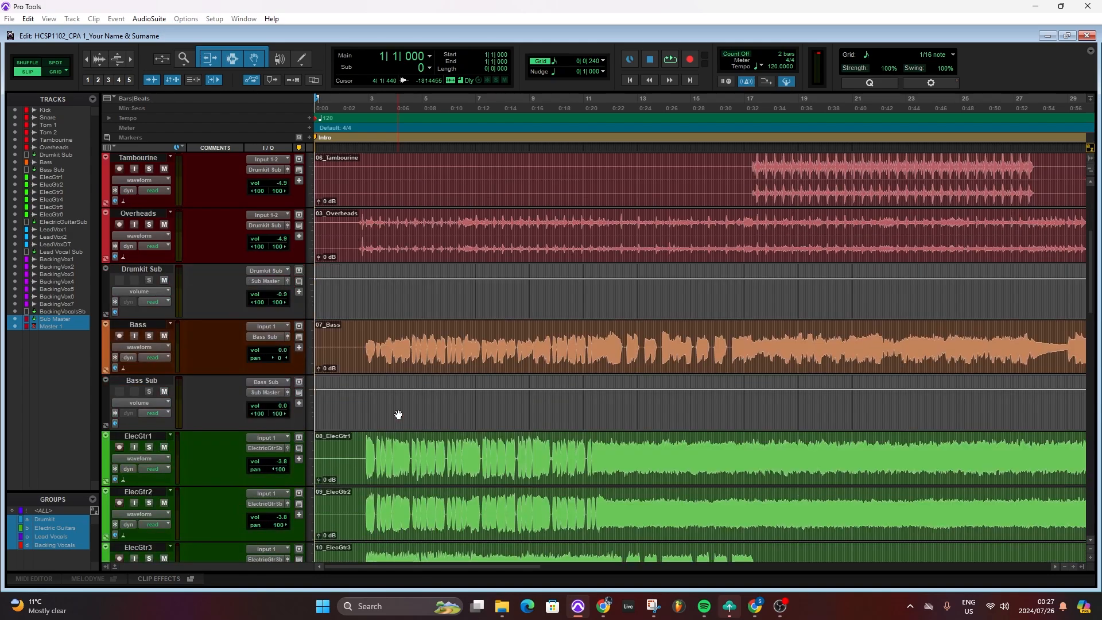
scroll(398, 414, "down", 8)
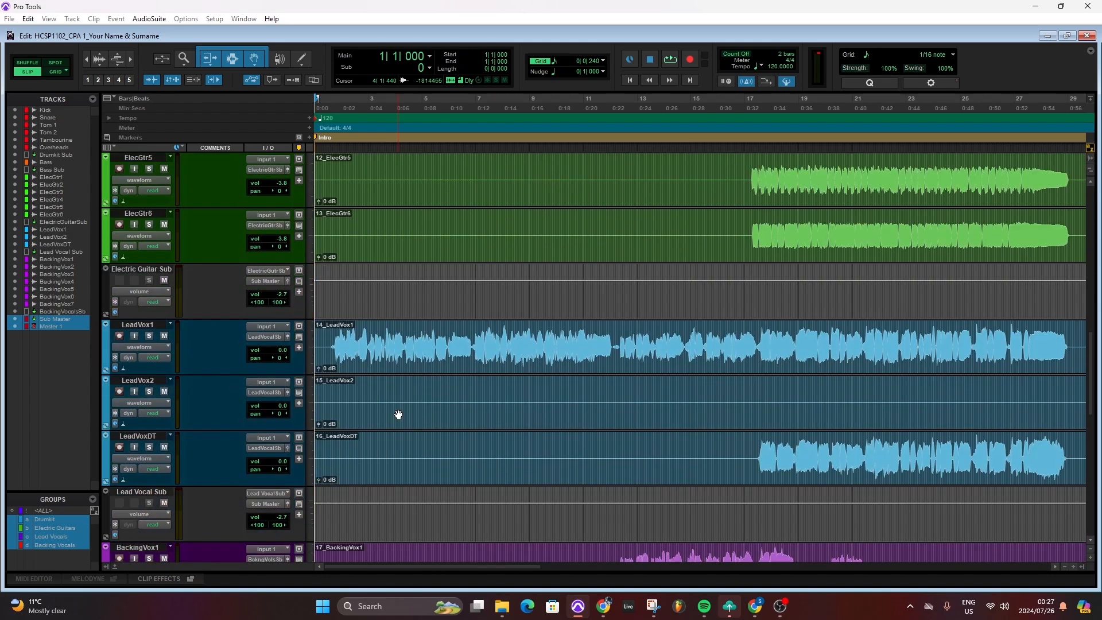
scroll(399, 414, "down", 1)
scroll(403, 408, "up", 1)
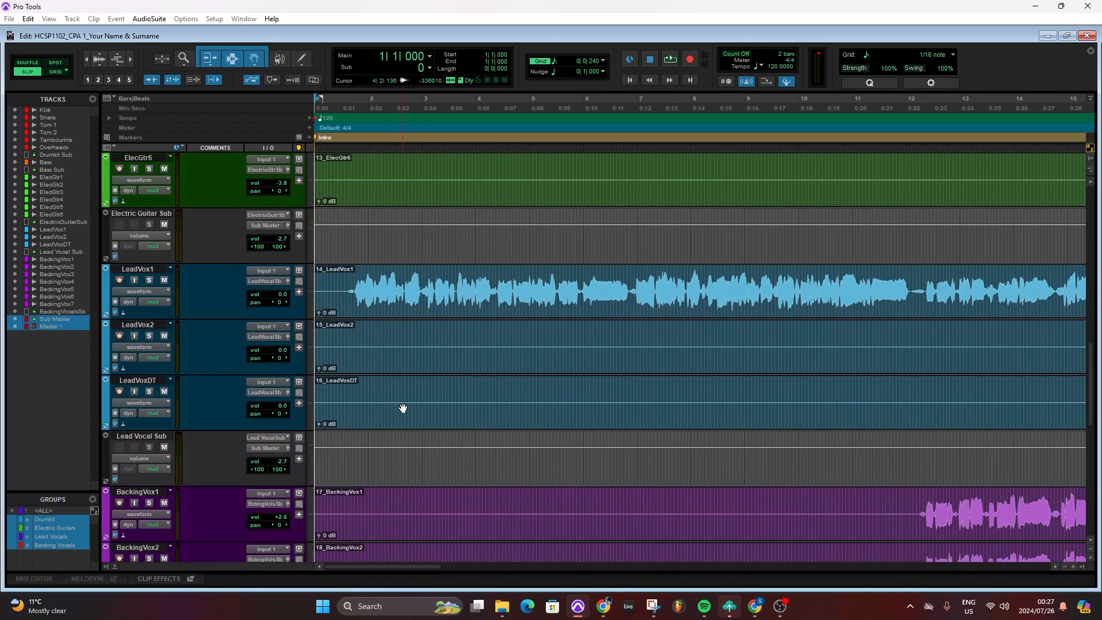
scroll(403, 408, "up", 1)
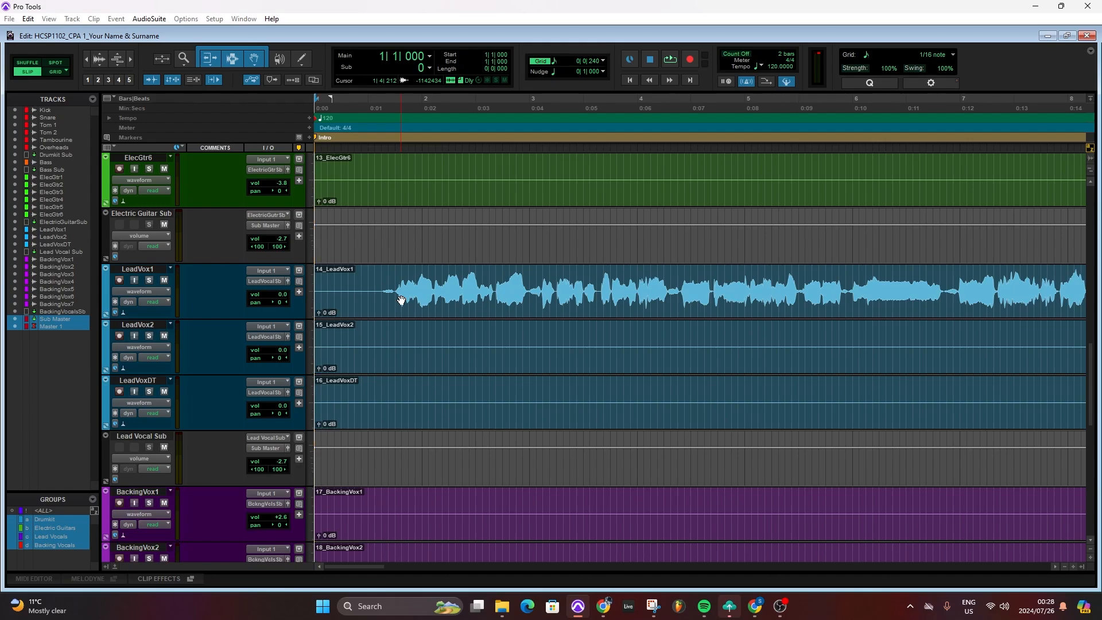
key("space")
key("KP_Enter")
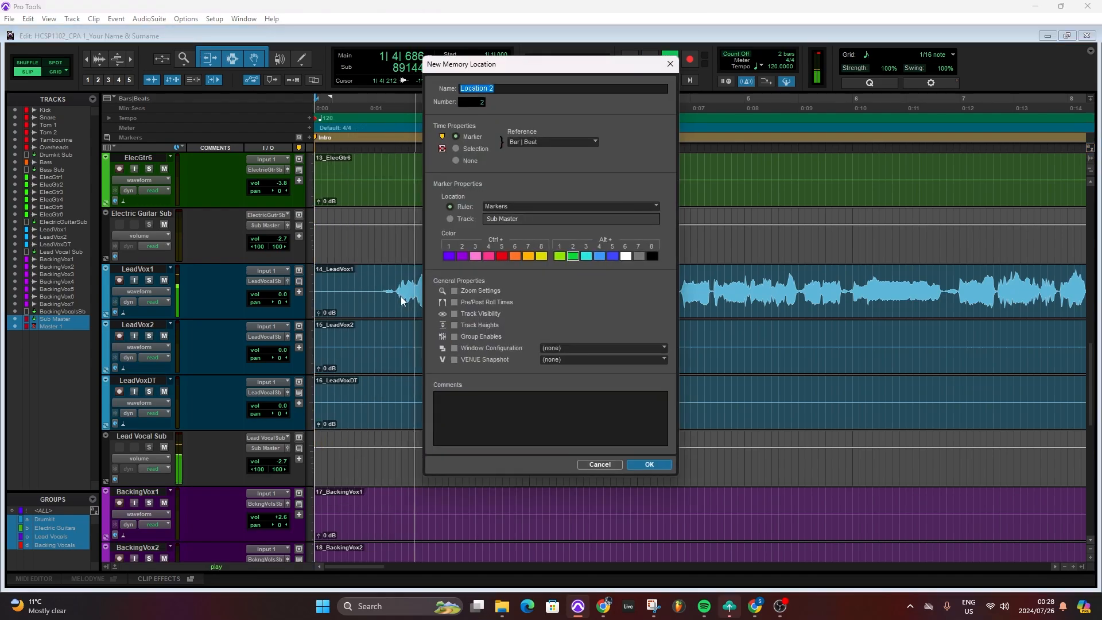
type("Vers")
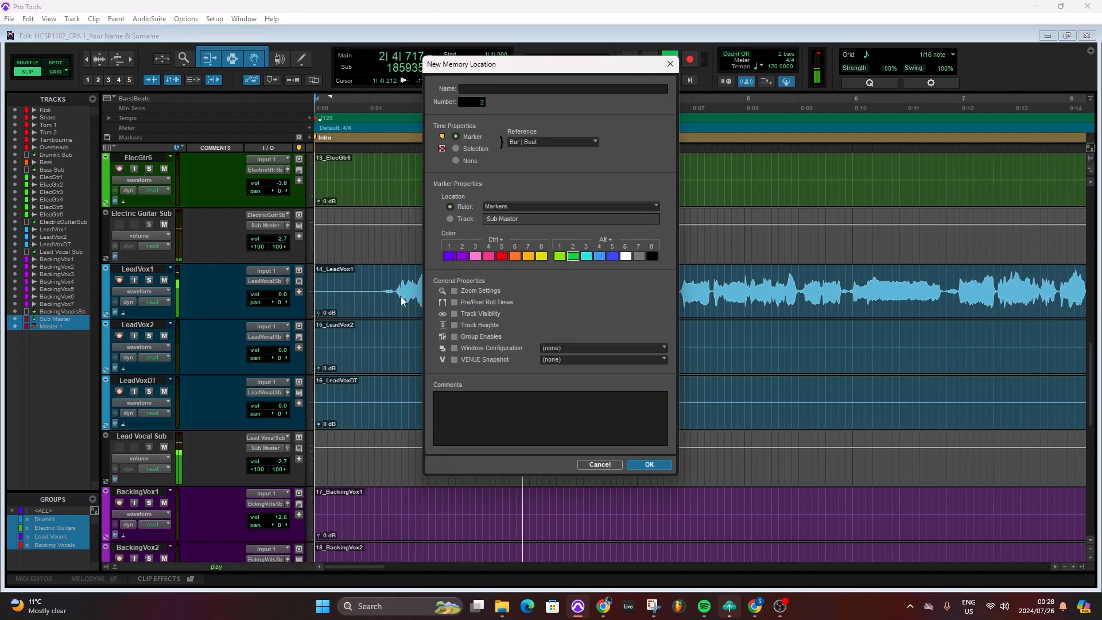
type("e 1")
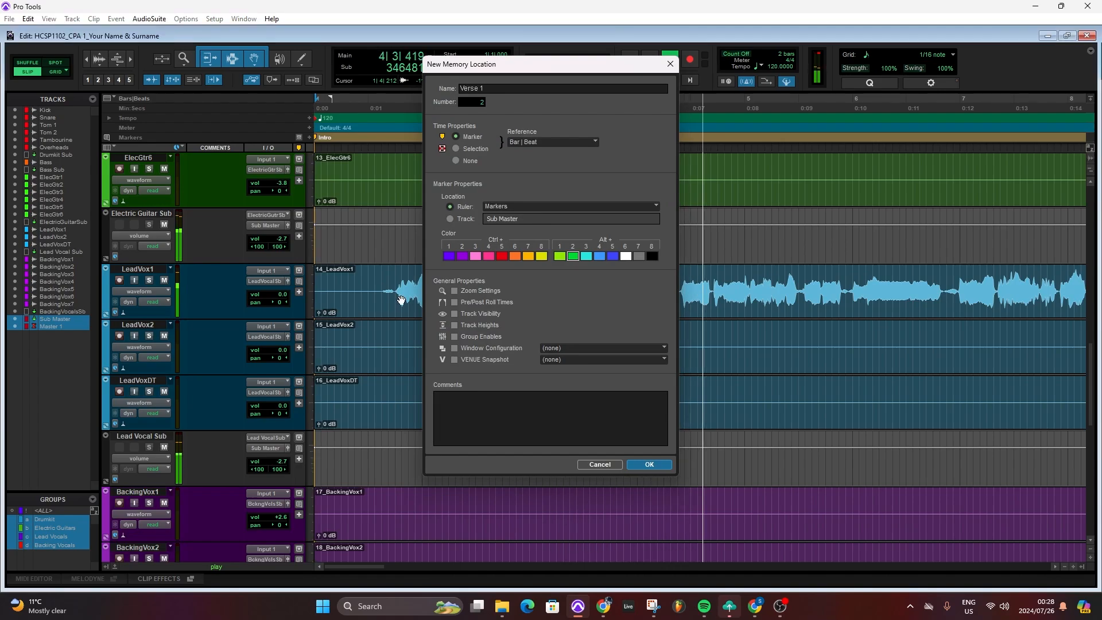
key("Return")
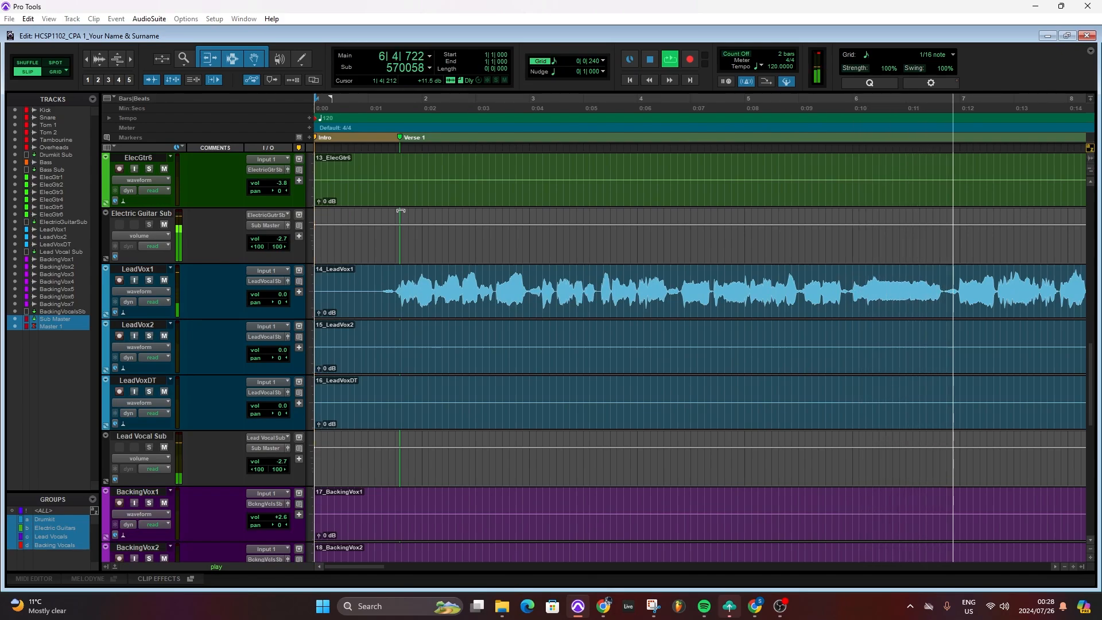
key("space")
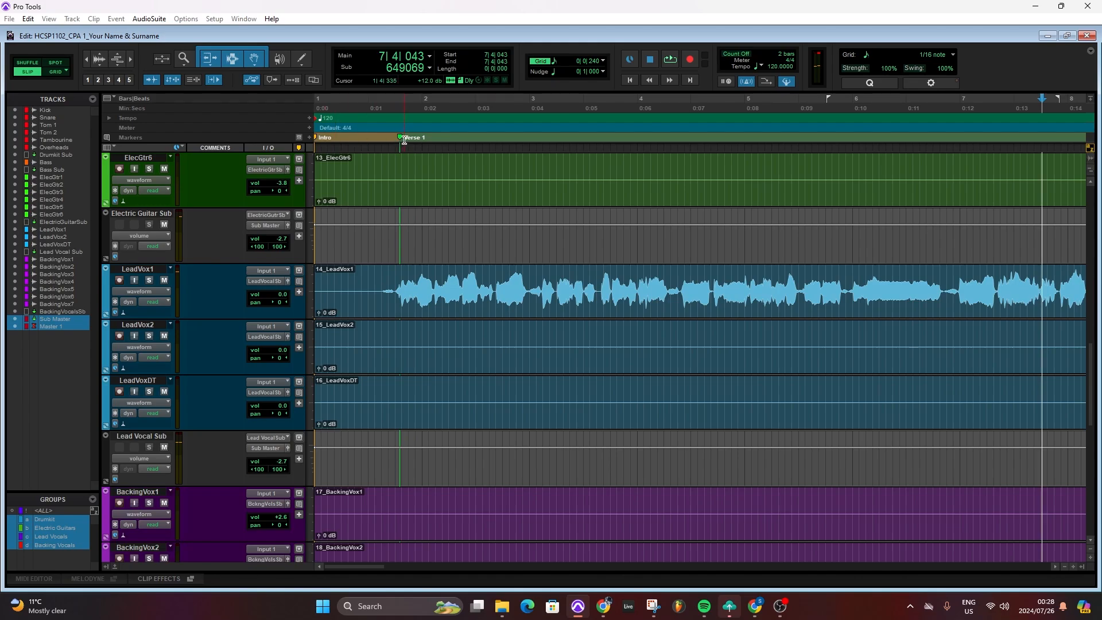
- Switch to Grid edit mode and snap the Verse 1 marker to bar 1, beat 4
left_click(55, 71)
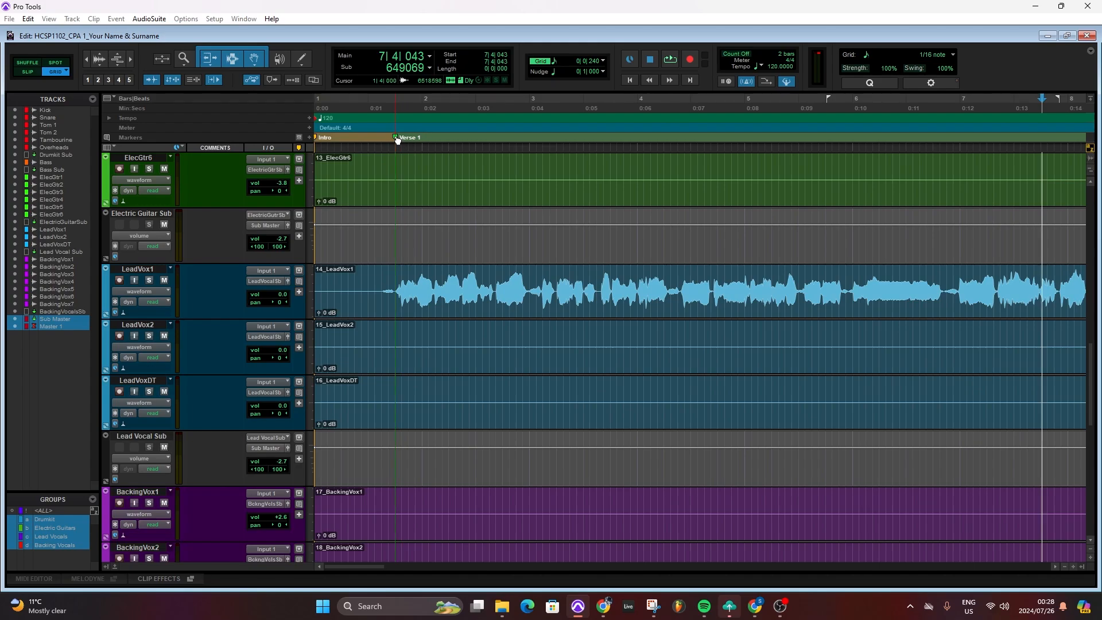
mouse_move(402, 141)
left_mouse_down()
mouse_move(413, 141)
mouse_move(379, 140)
mouse_move(436, 144)
mouse_move(400, 142)
left_mouse_up()
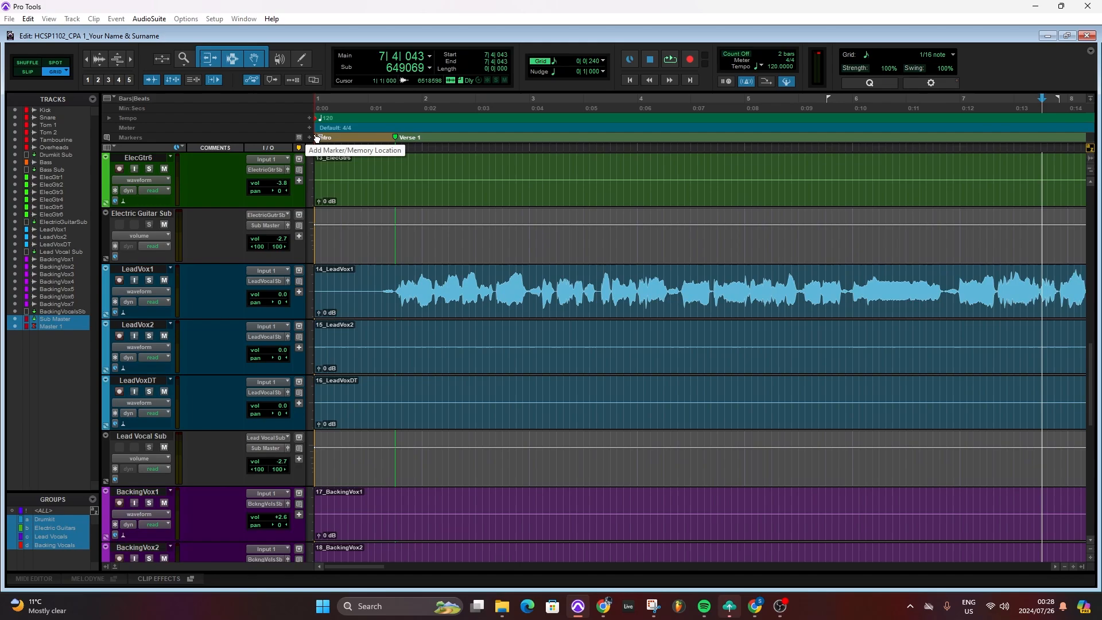
- Delete the Verse 1 marker from the markers ruler and undo the deletion
left_click(397, 138, "alt")
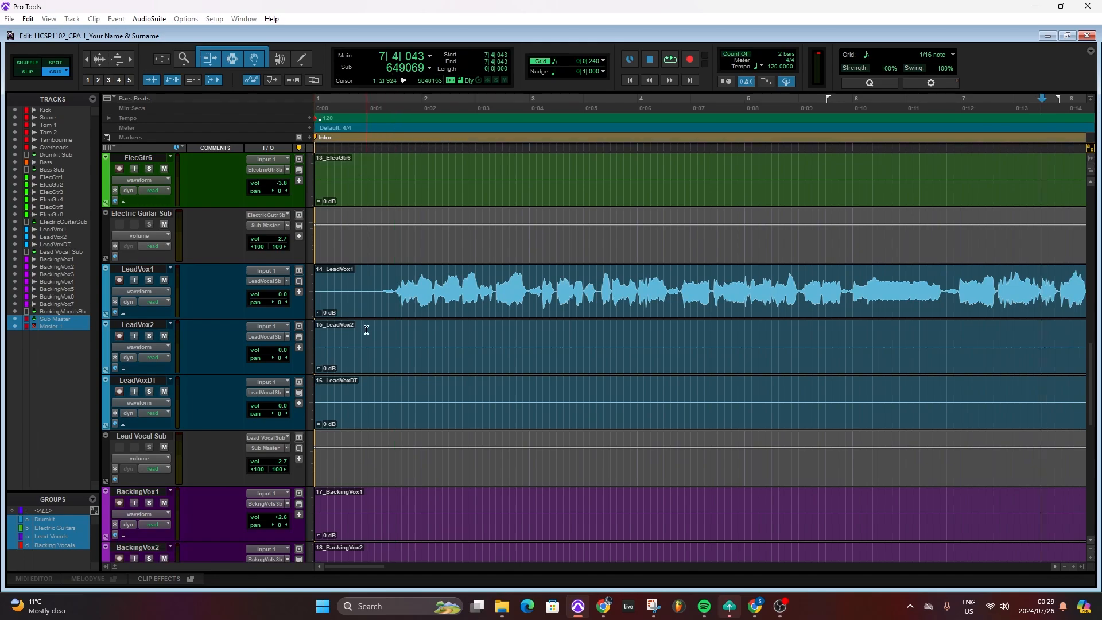
key("ctrl+z")
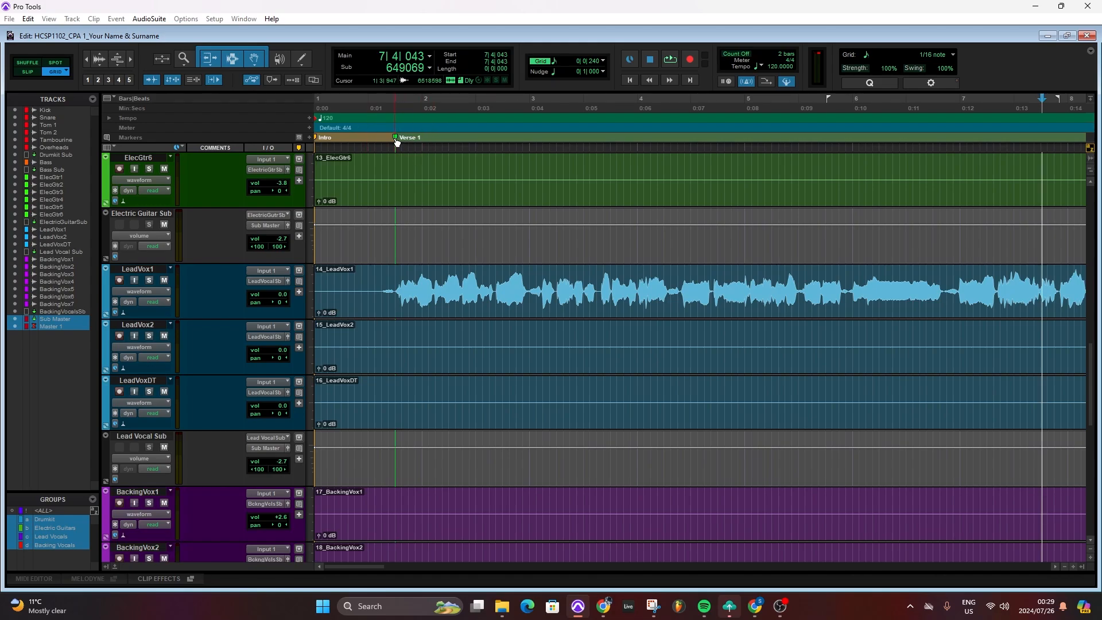
mouse_move(397, 139)
left_mouse_down()
mouse_move(409, 144)
mouse_move(399, 142)
left_mouse_up()
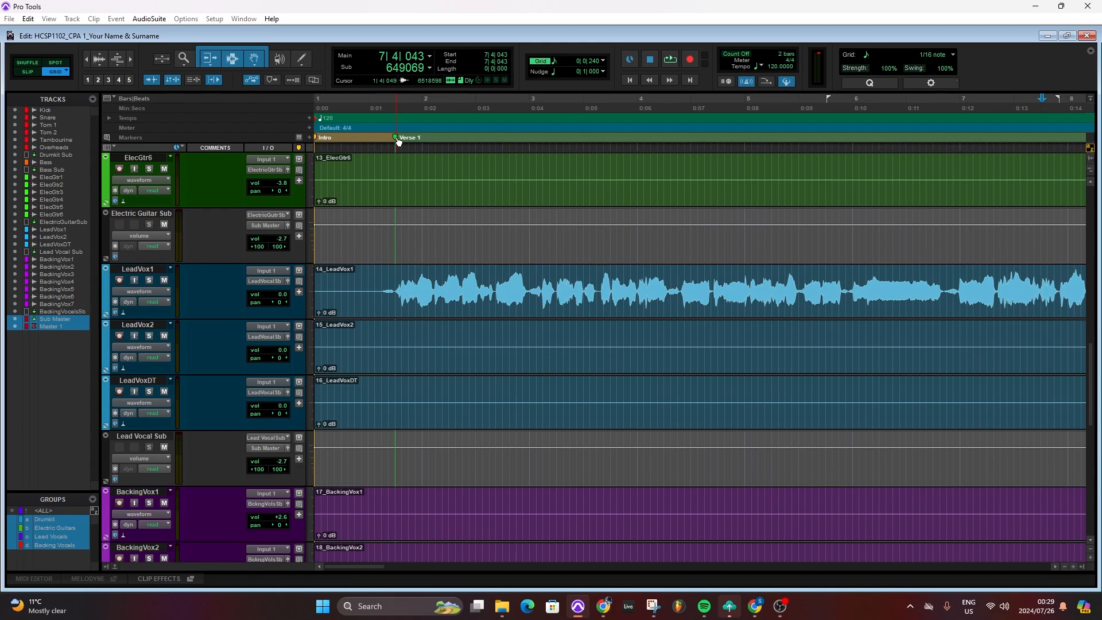
- Play from the Verse 1 marker and add a marker named Pre Chorus at bar 12, where the BackingVox1 part comes in
left_click(398, 138)
key("space")
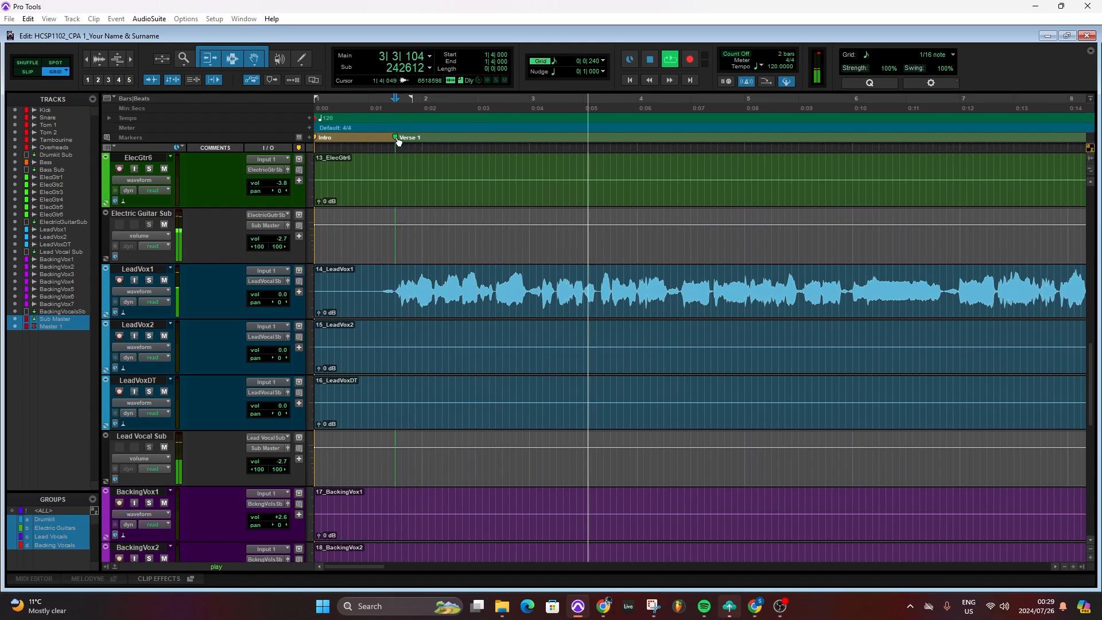
key("ctrl+bracketleft")
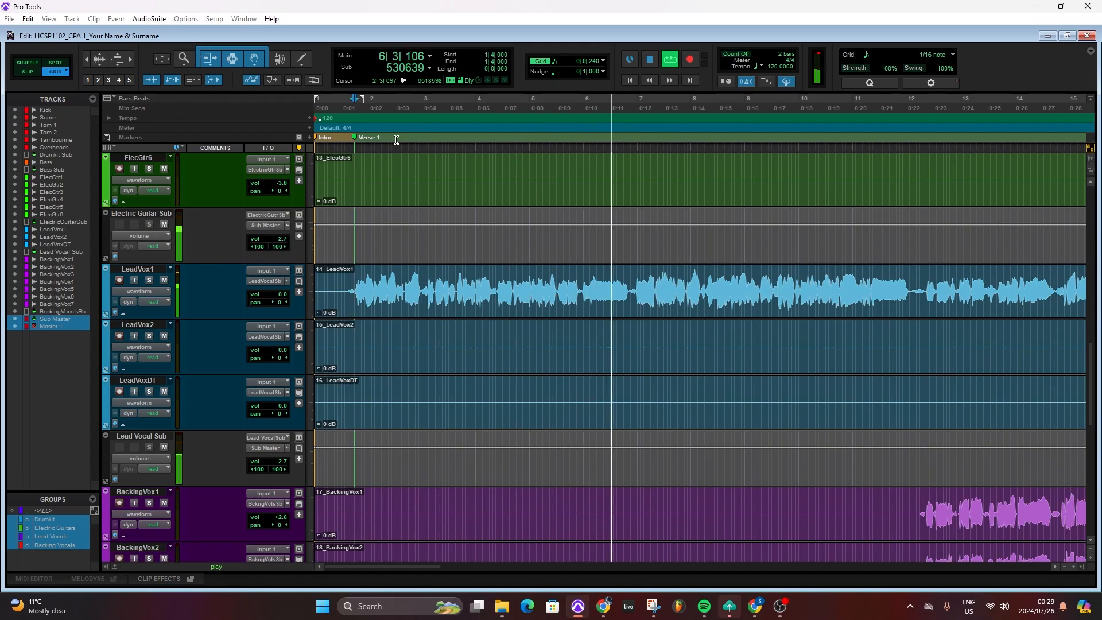
key("ctrl+bracketleft")
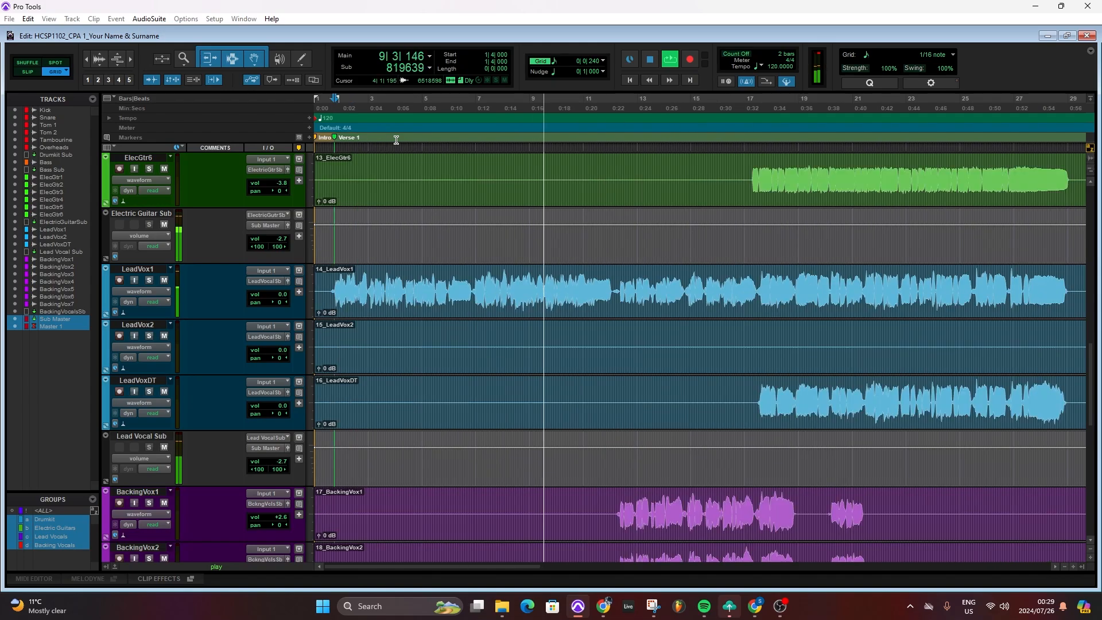
key("KP_Enter")
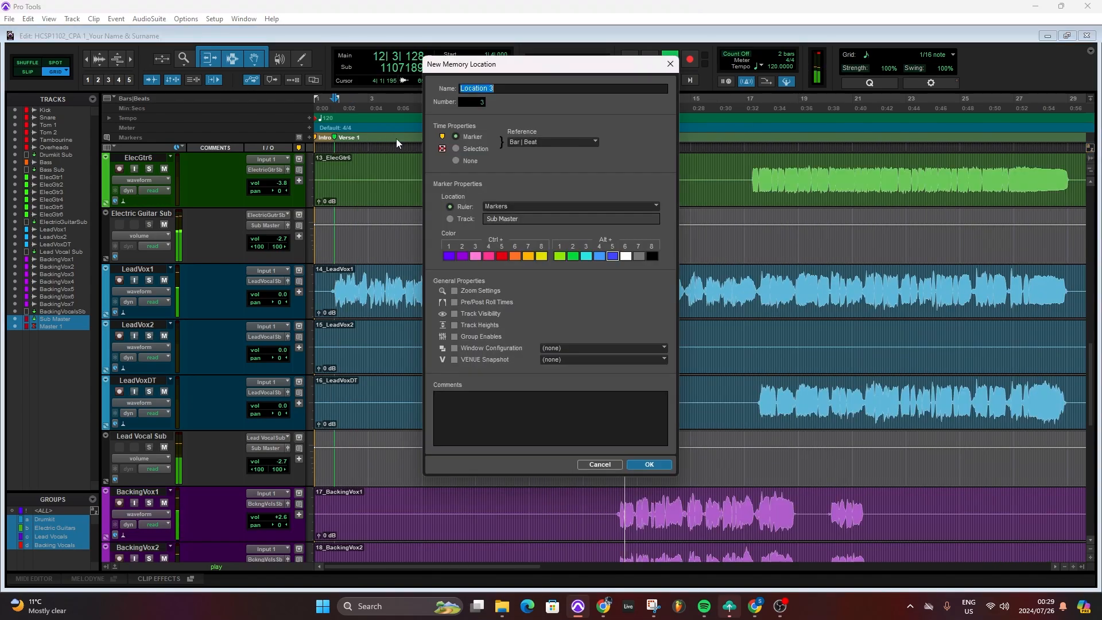
type("Pre Chorus")
key("Return")
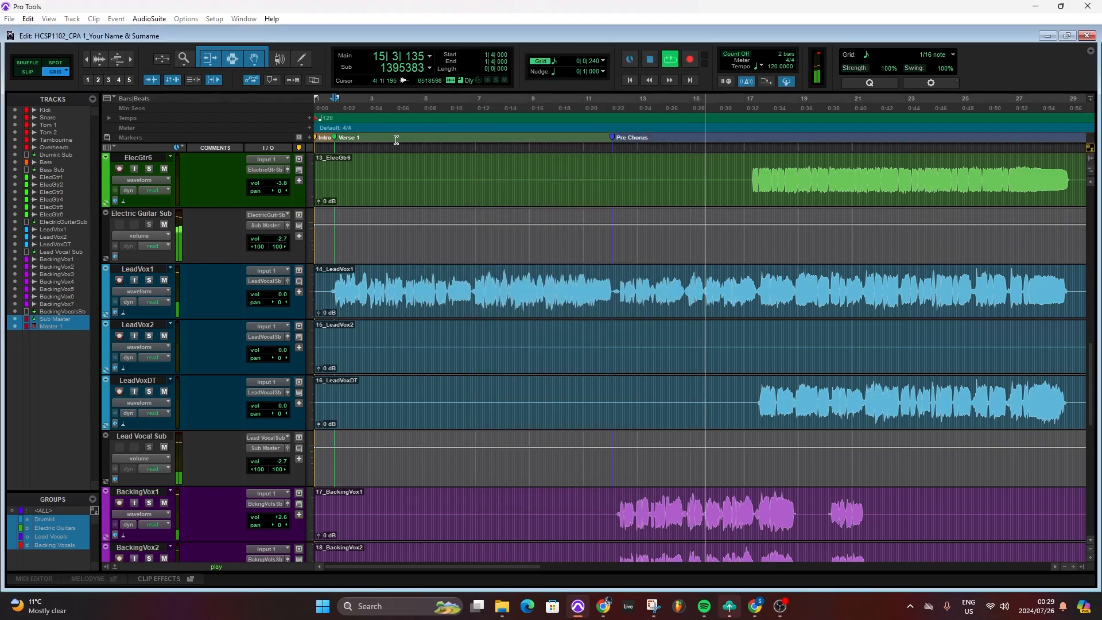
- Add a marker named Chorus\ at bar 17, beat 2, where the ElecGtr6 part enters during playback
key("KP_Enter")
type("Chorus\\")
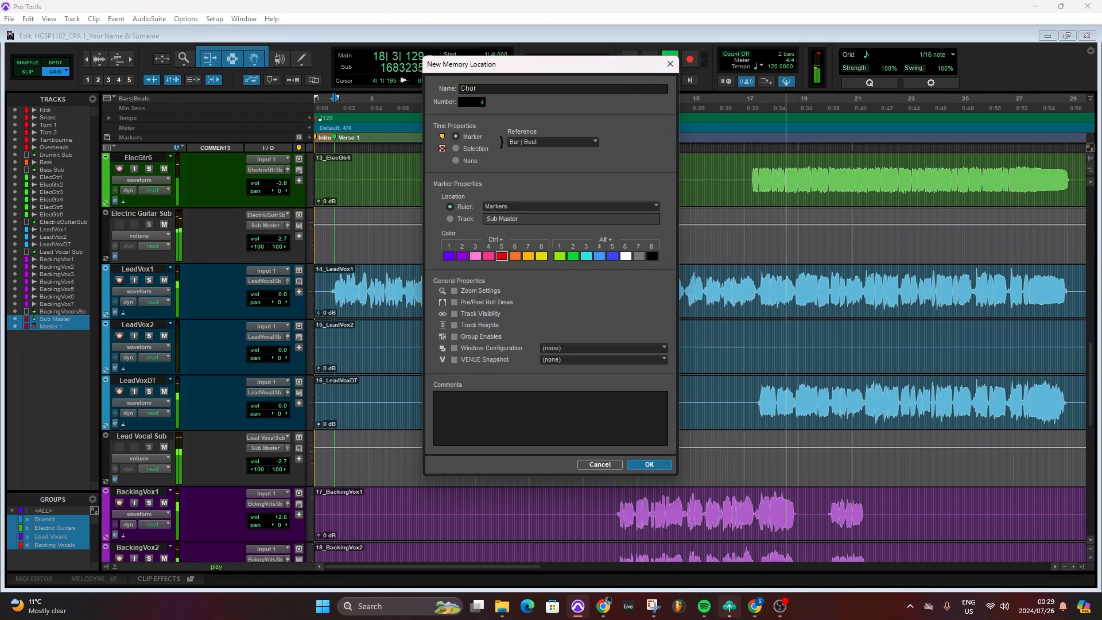
key("Return")
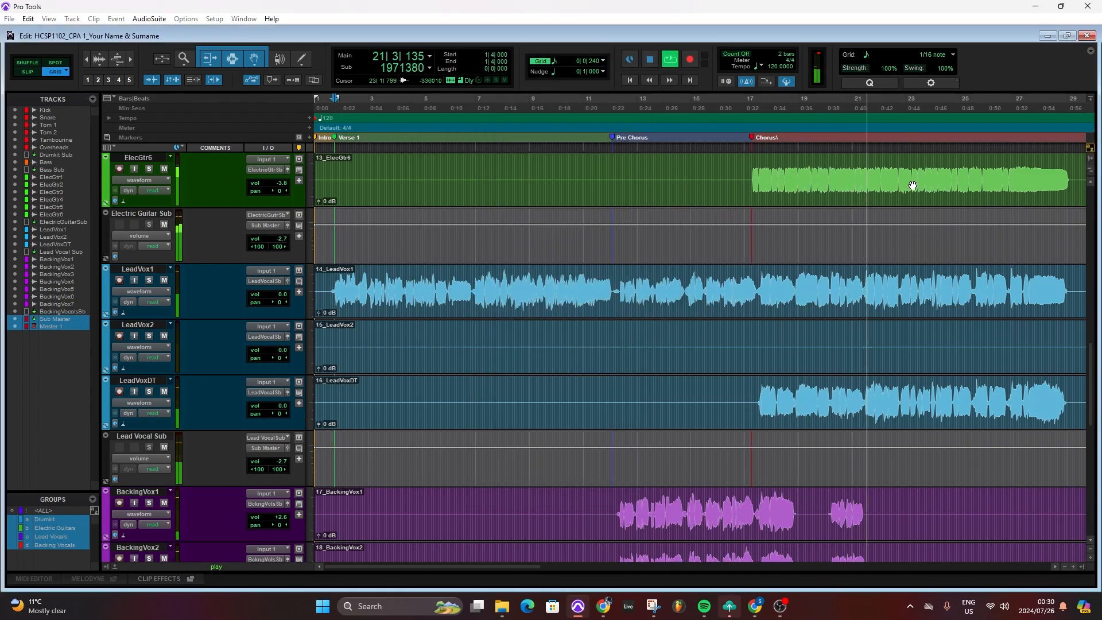
- Add a marker named Verse 2 at bar 29, where the ElecGtr6 part ends, and stop playback
scroll(913, 185, "right", 3)
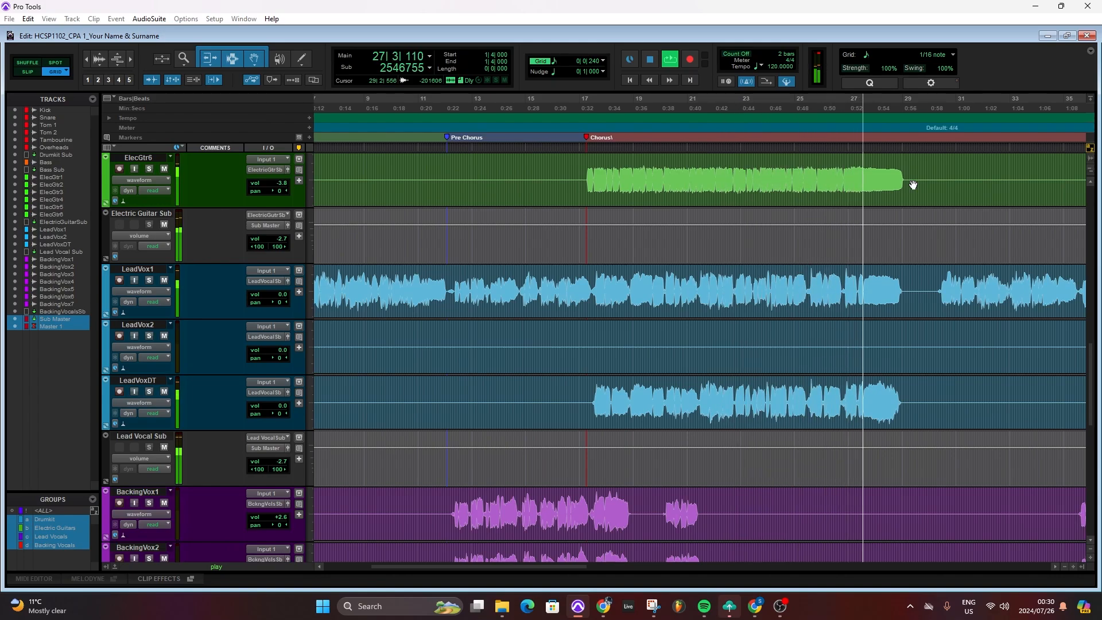
key("KP_Enter")
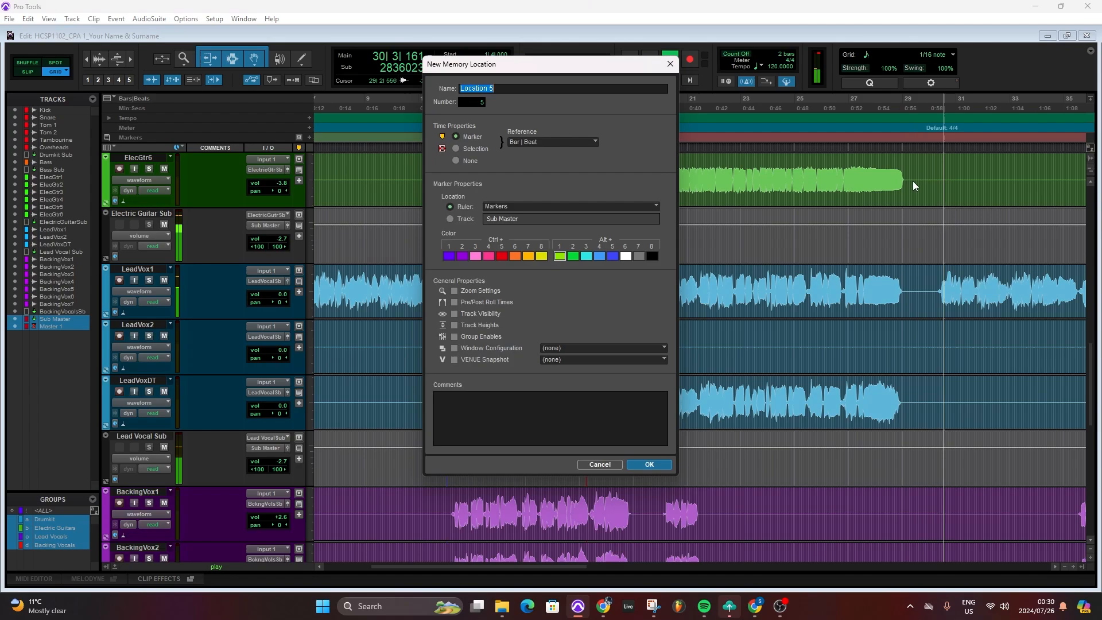
type("Verse 2")
key("Return")
key("space")
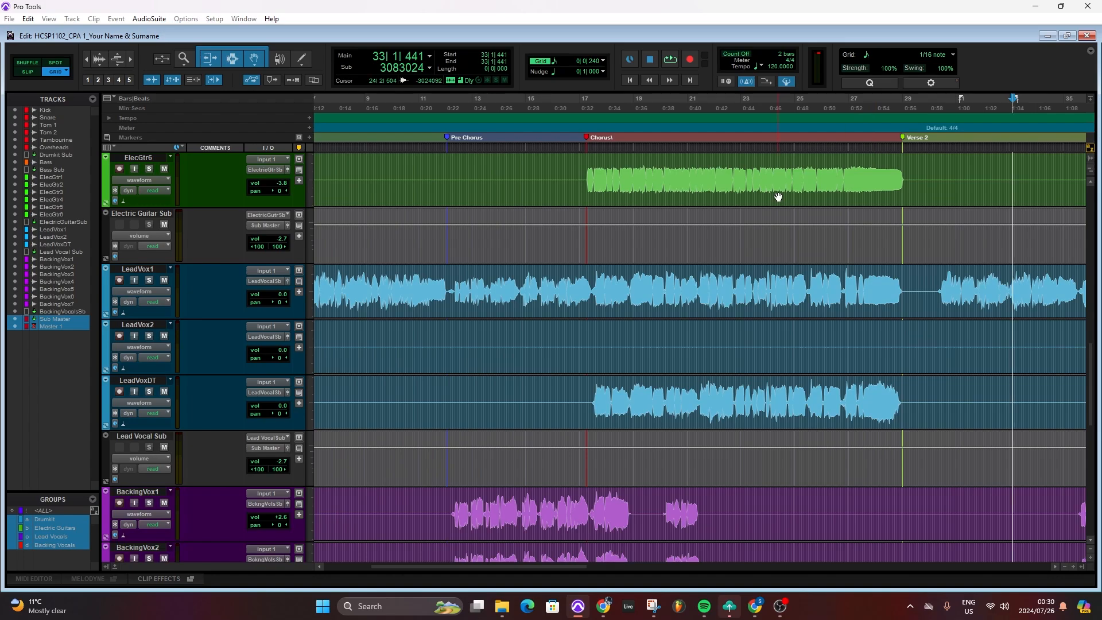
- Rename the marker at bar 17 to Chorus by removing the stray trailing backslash
scroll(640, 166, "left", 3)
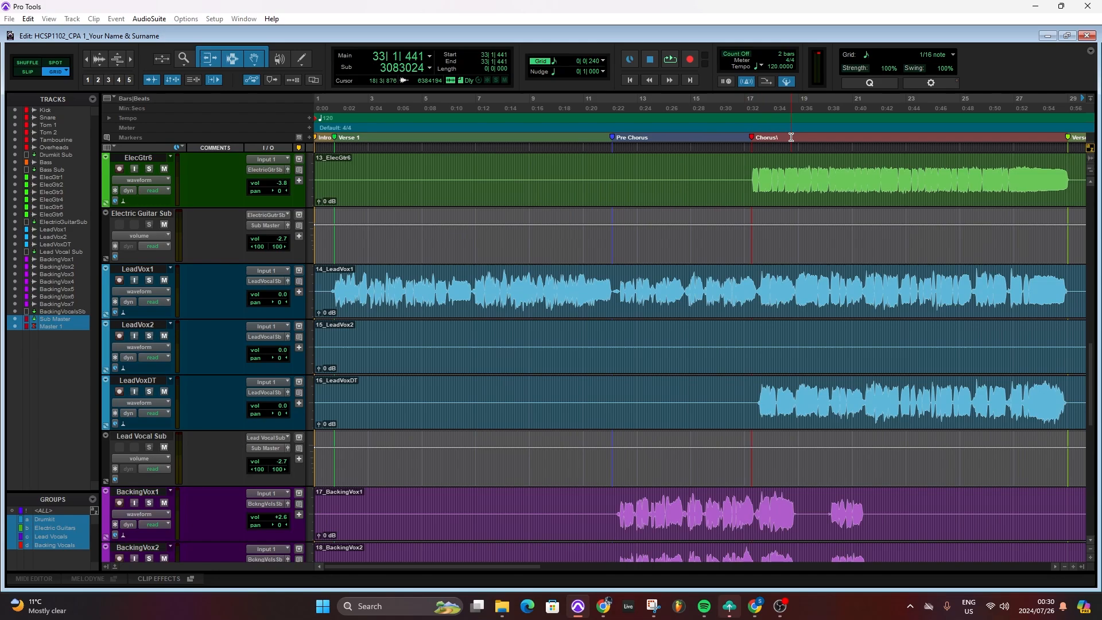
double_click(753, 138)
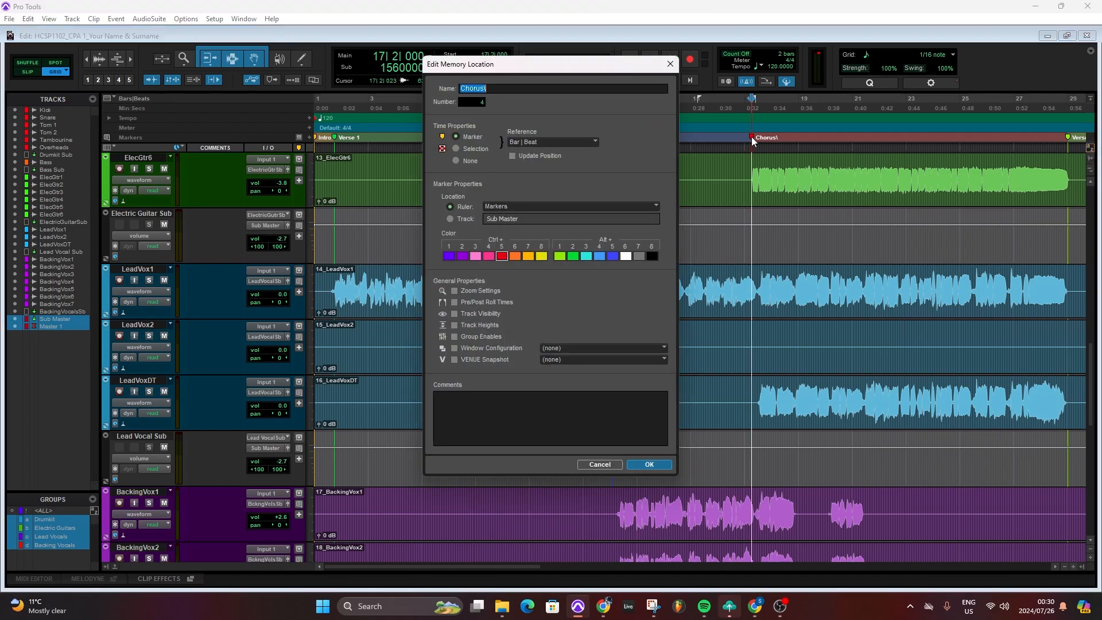
left_click(500, 87)
key("BackSpace")
key("Return")
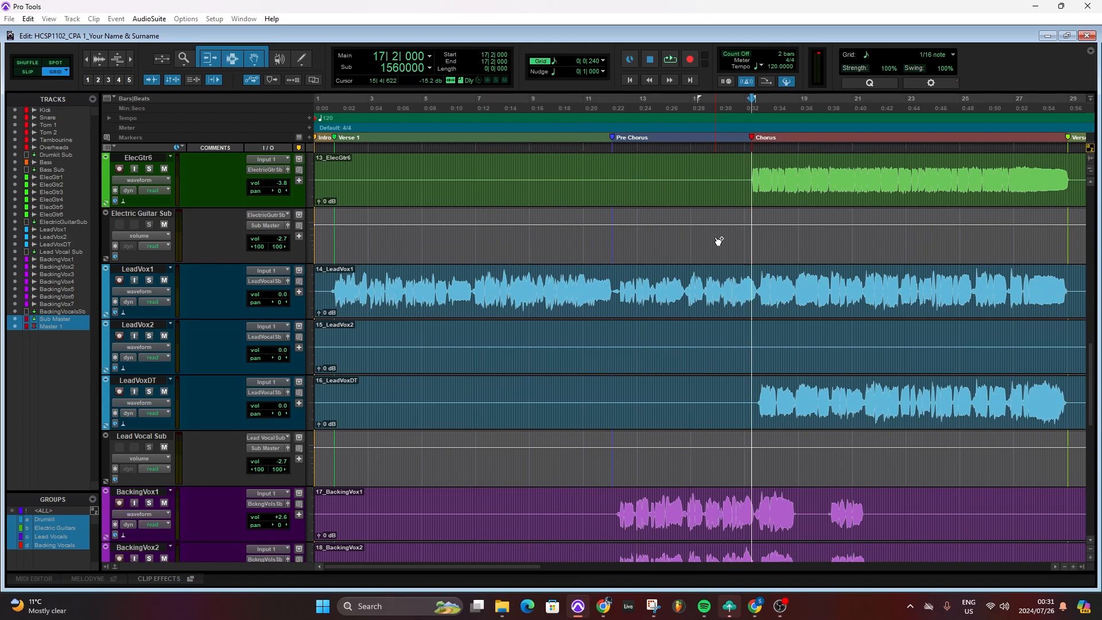
- Show the Memory Locations window, widen it to reveal its columns, and place it over the lead vocal tracks, clear of the rulers
key("ctrl+5")
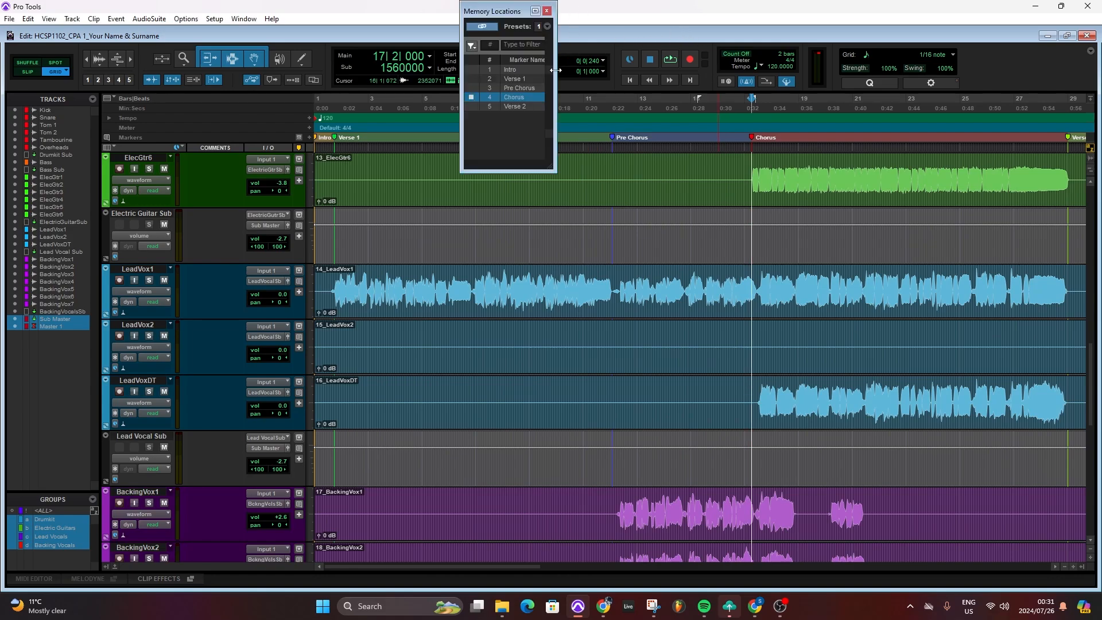
left_click_drag(555, 88, 702, 88)
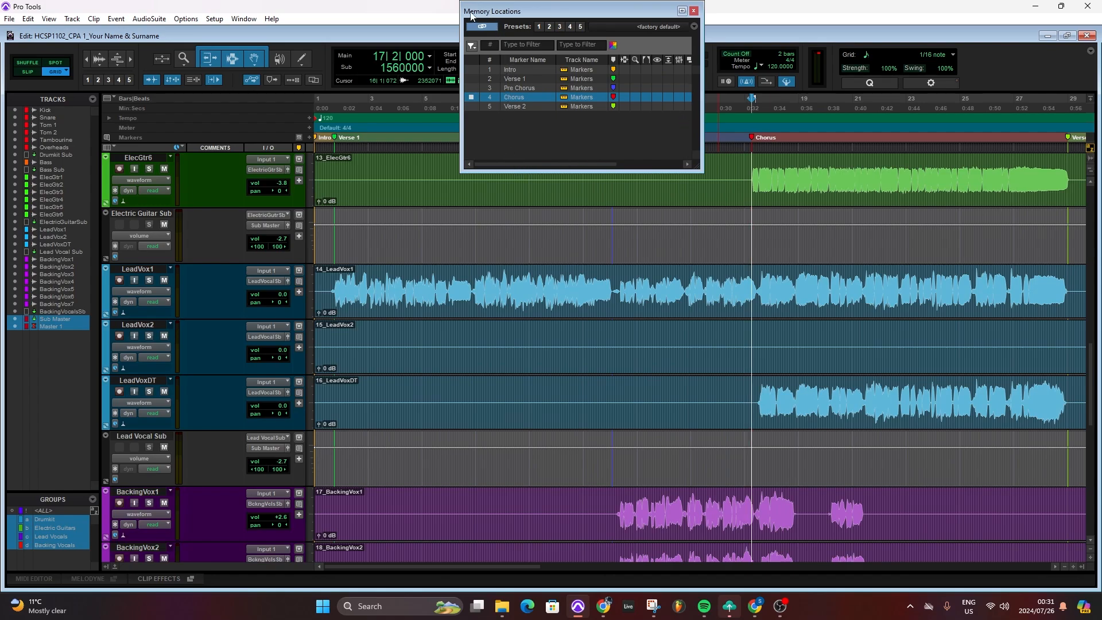
mouse_move(520, 12)
left_mouse_down()
mouse_move(501, 98)
mouse_move(463, 94)
left_mouse_up()
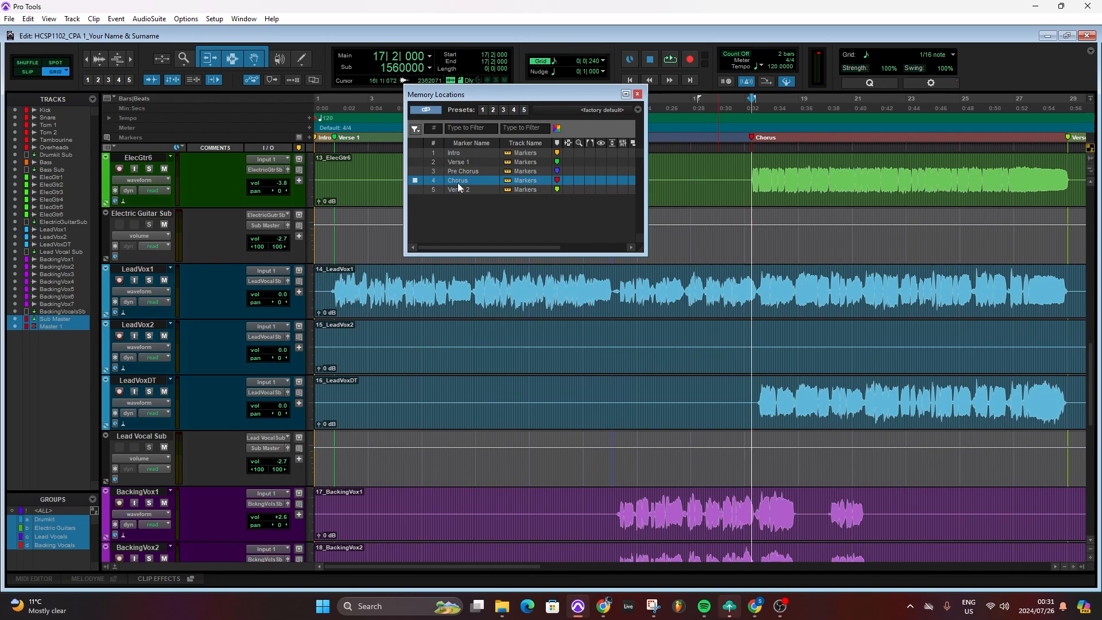
mouse_move(517, 95)
left_mouse_down()
mouse_move(869, 283)
mouse_move(897, 264)
left_mouse_up()
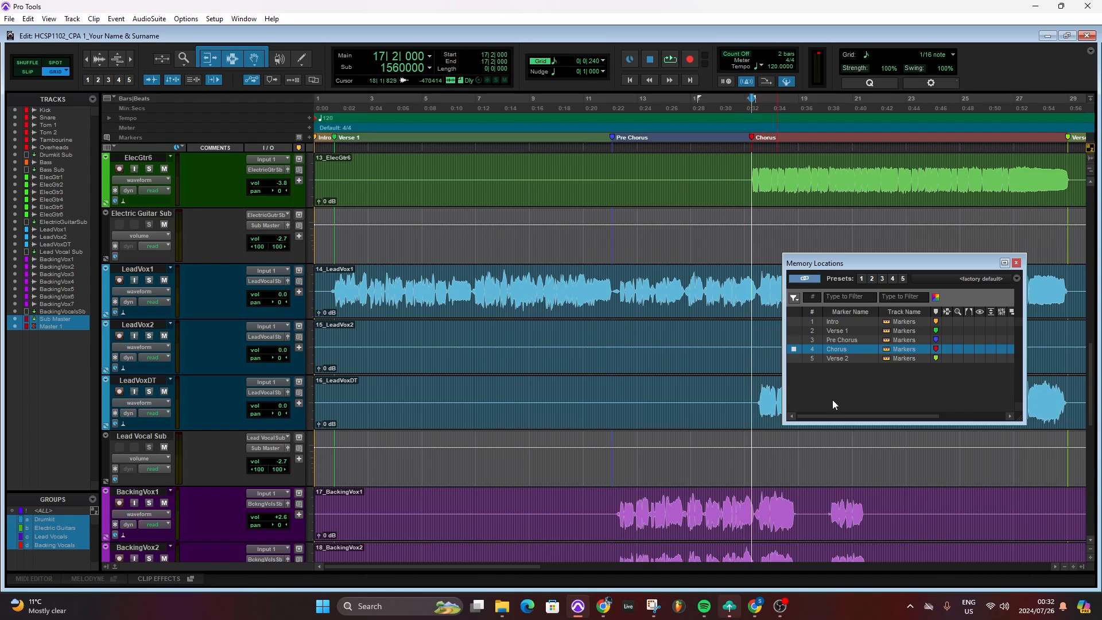
- Recall the Verse 1, Pre Chorus, Chorus and Verse 2 markers in turn from Memory Locations, then return to Pre Chorus
left_click(833, 333)
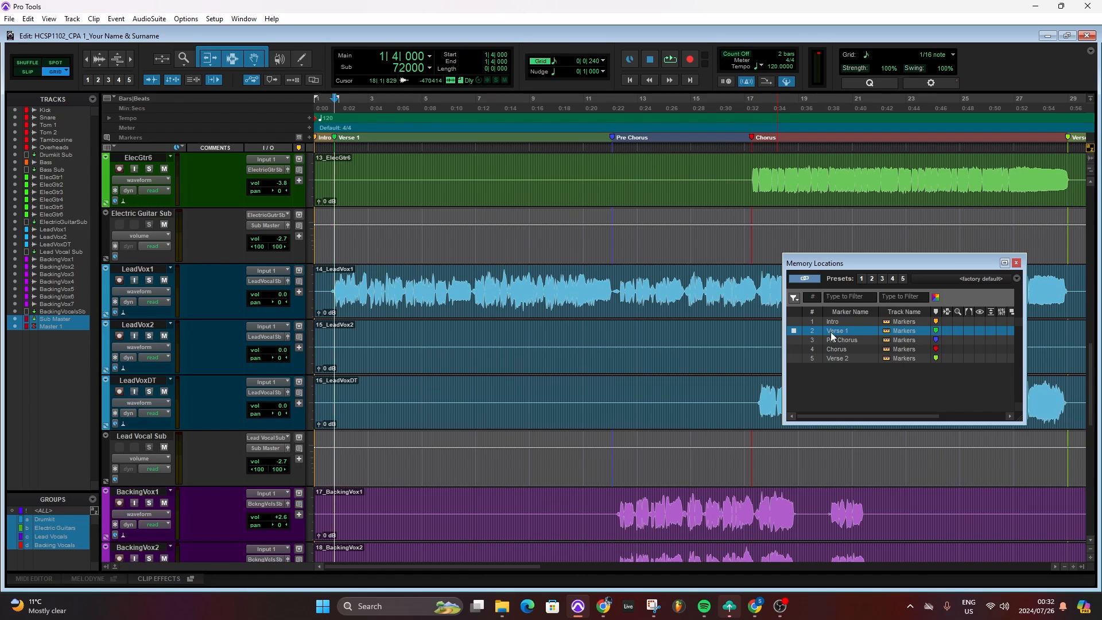
left_click(836, 341)
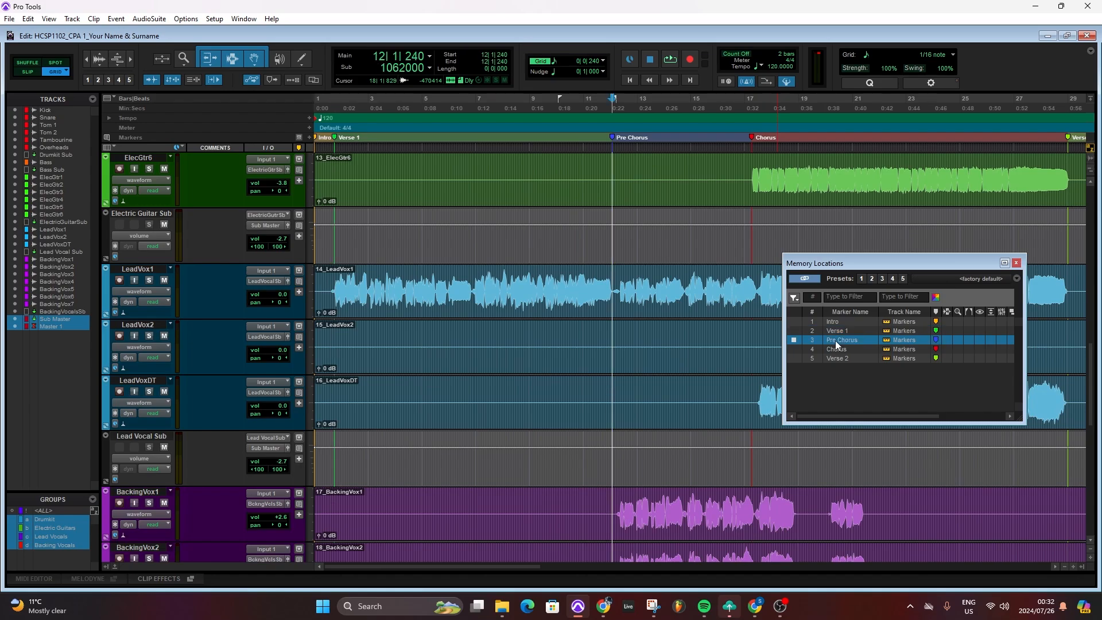
left_click(836, 350)
left_click(835, 358)
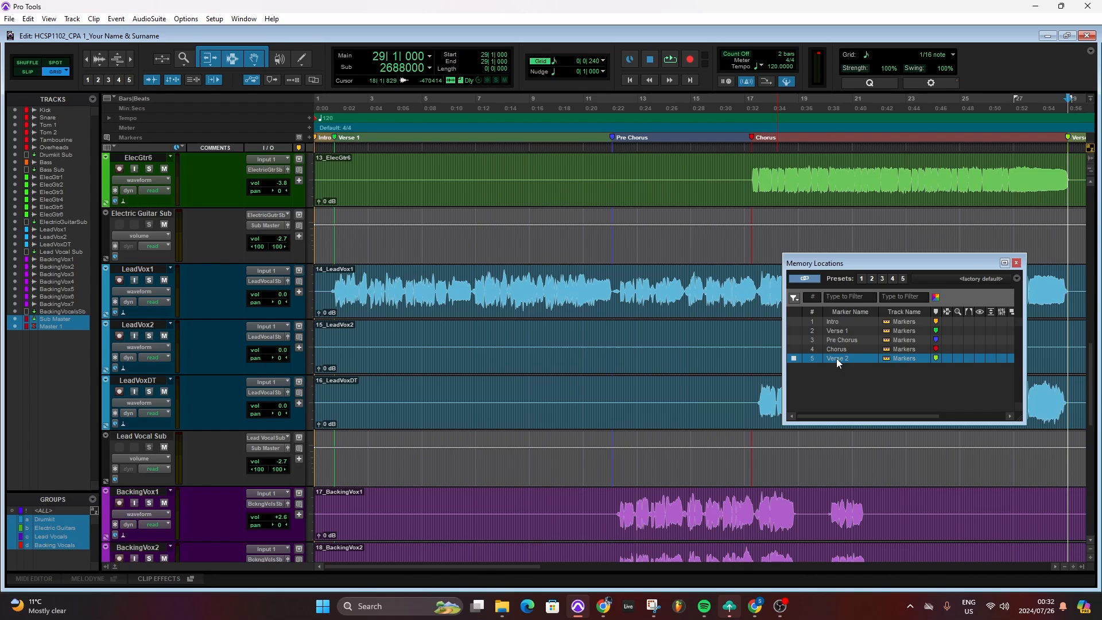
left_click(842, 342)
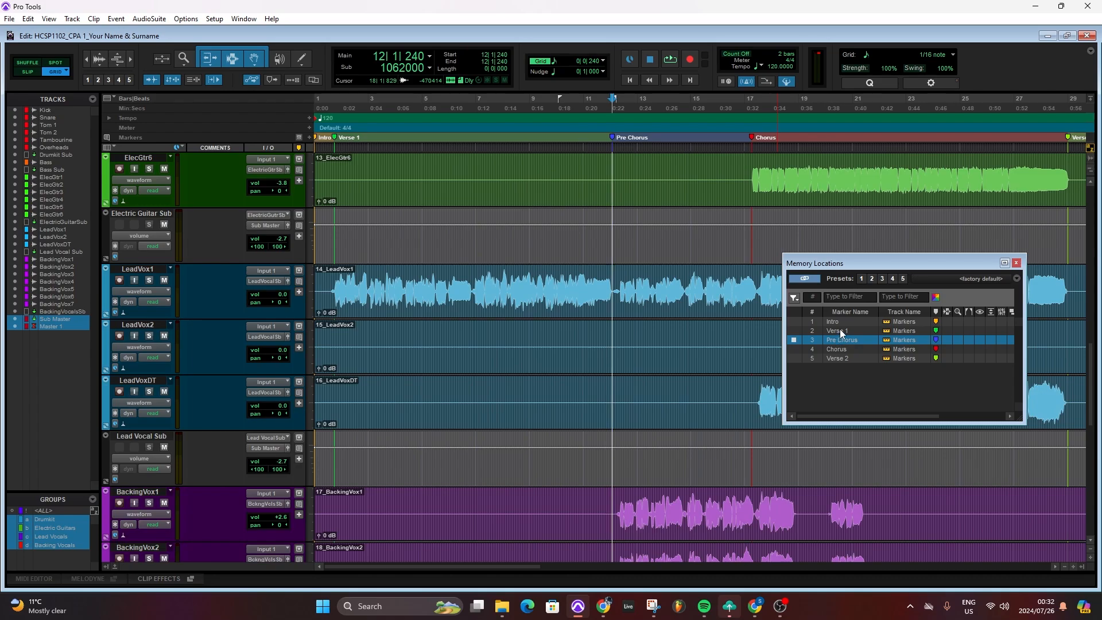
- Play a short stretch from the Verse 1 marker and another from the Pre Chorus marker, stopping after each
left_click(841, 333)
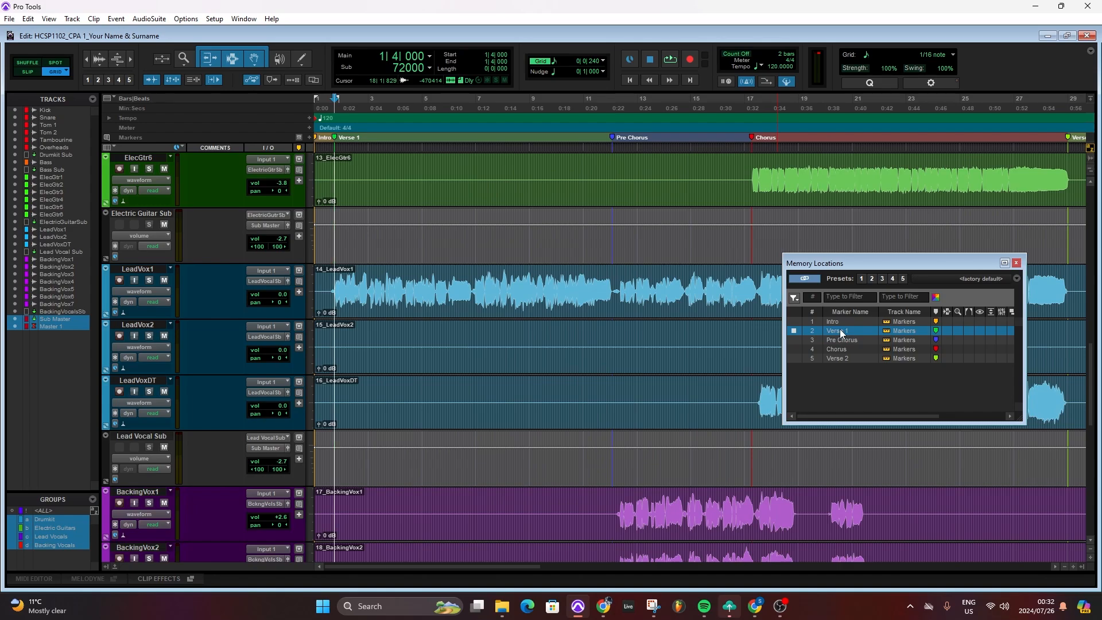
key("space")
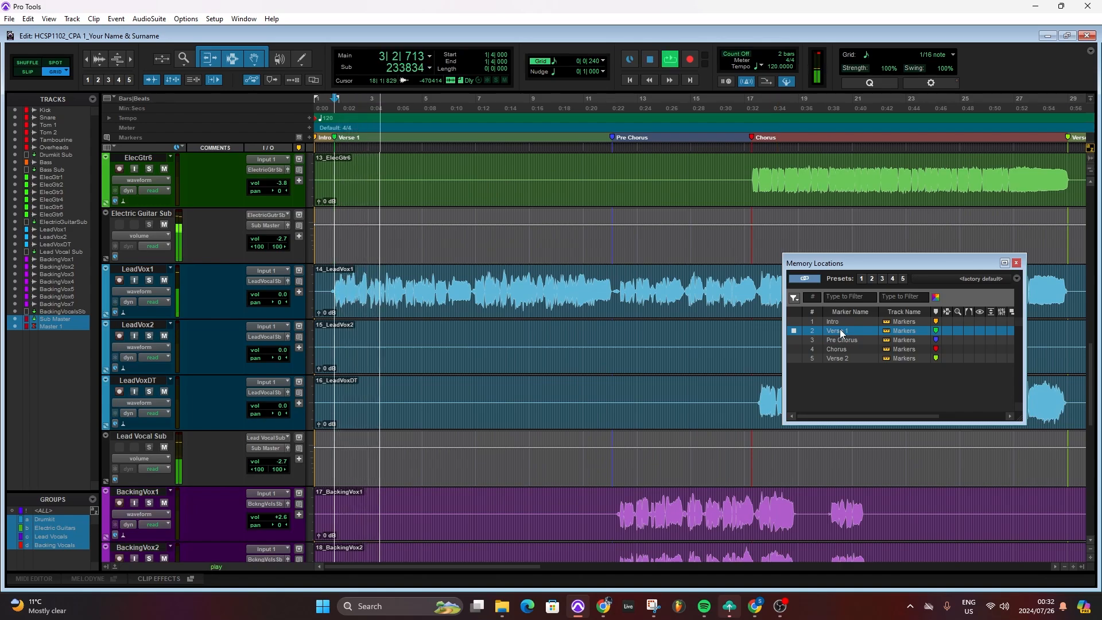
key("space")
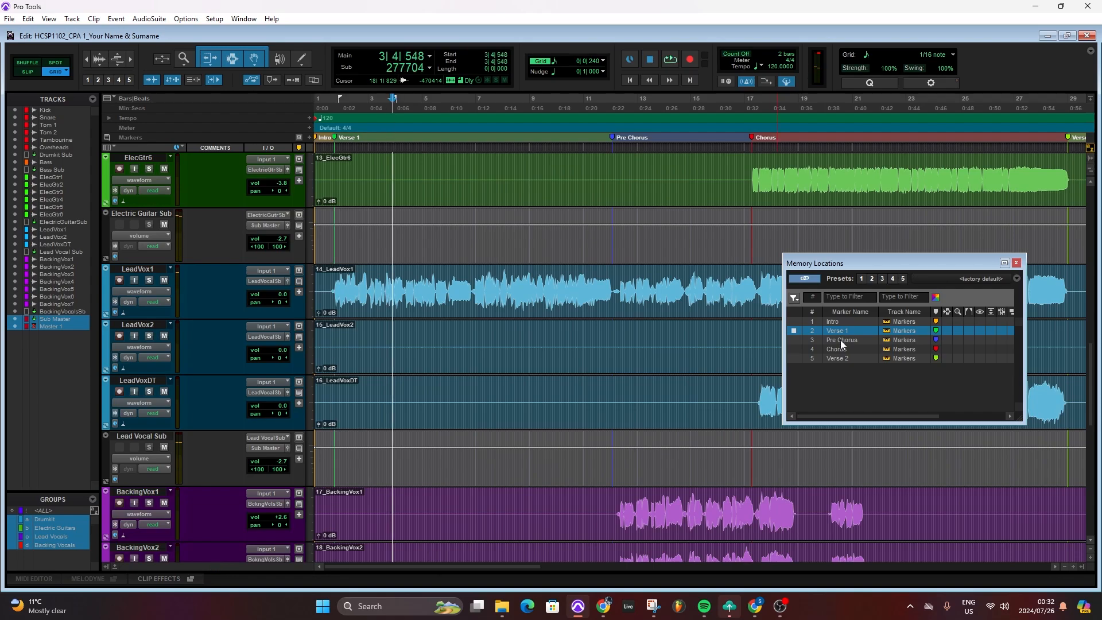
left_click(841, 341)
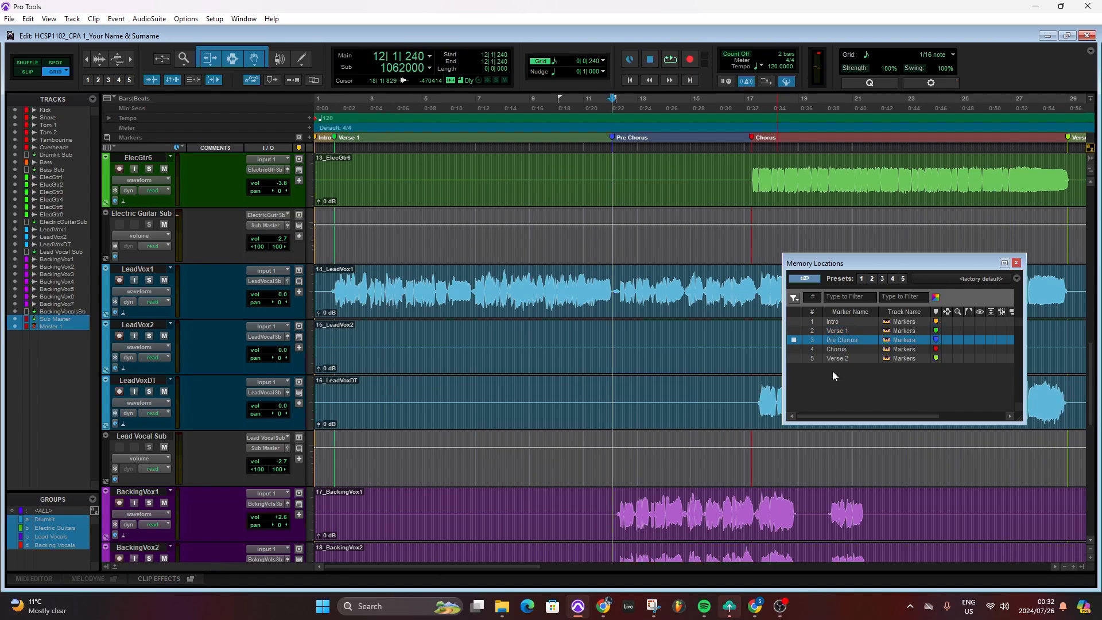
key("space")
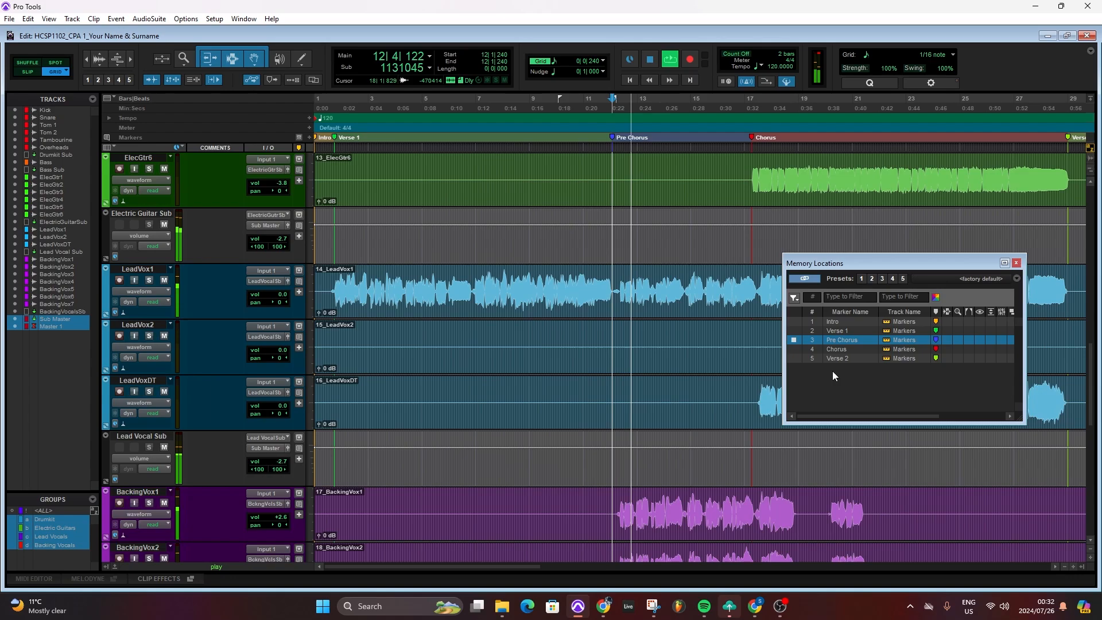
key("space")
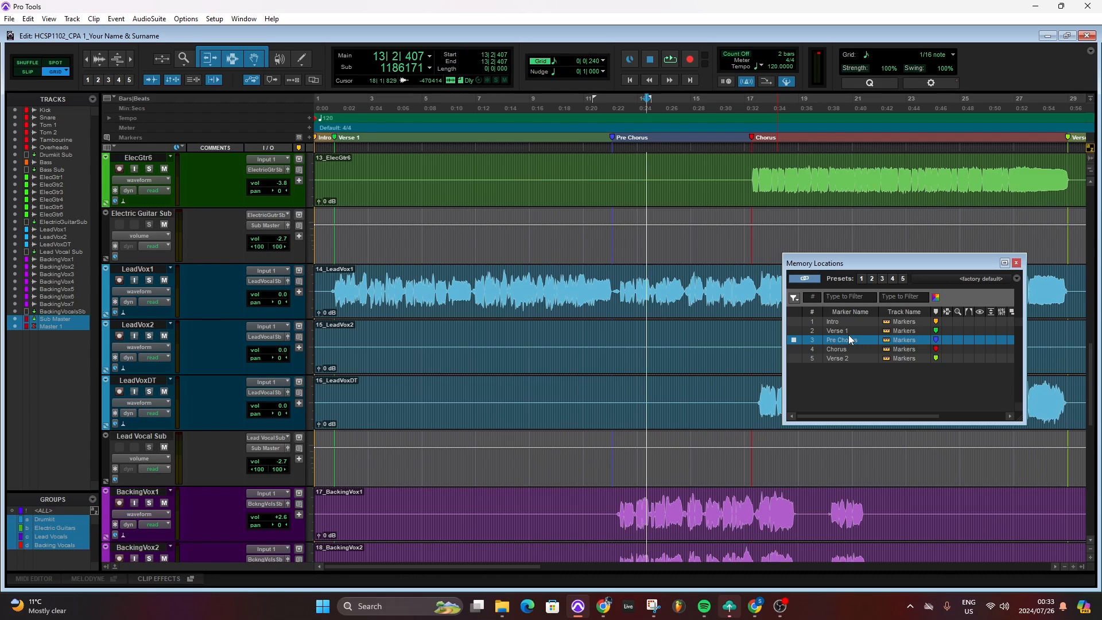
- Hide and show the Memory Locations window several times, leaving it open
key("ctrl+5")
key("ctrl+5")
key("ctrl+5")
key("ctrl+5")
key("ctrl+5")
key("ctrl+5")
key("ctrl+5")
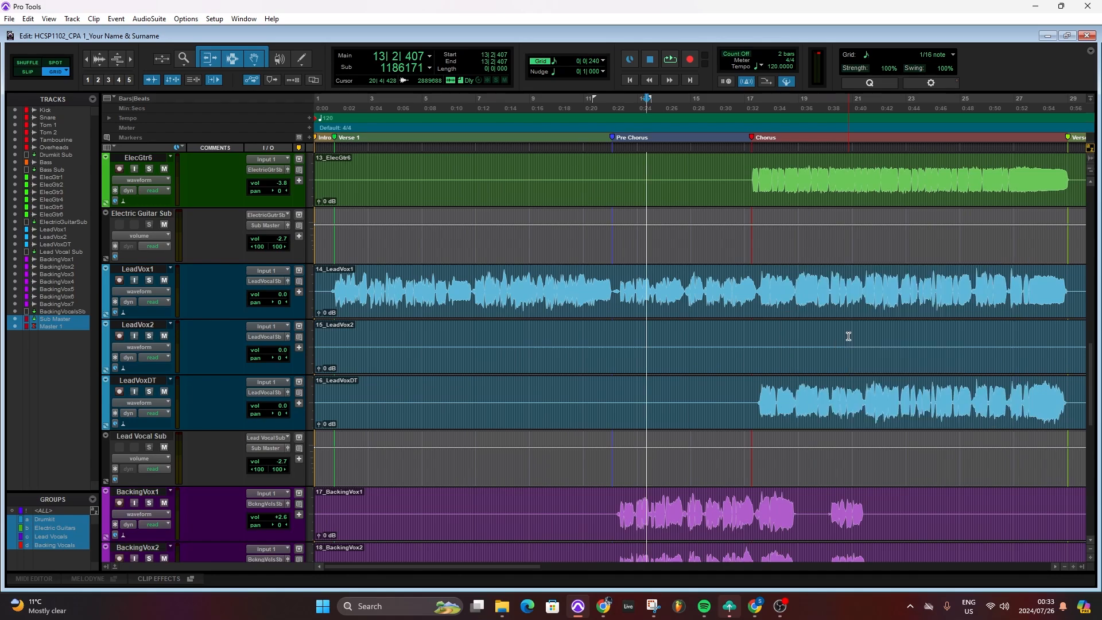
key("ctrl+5")
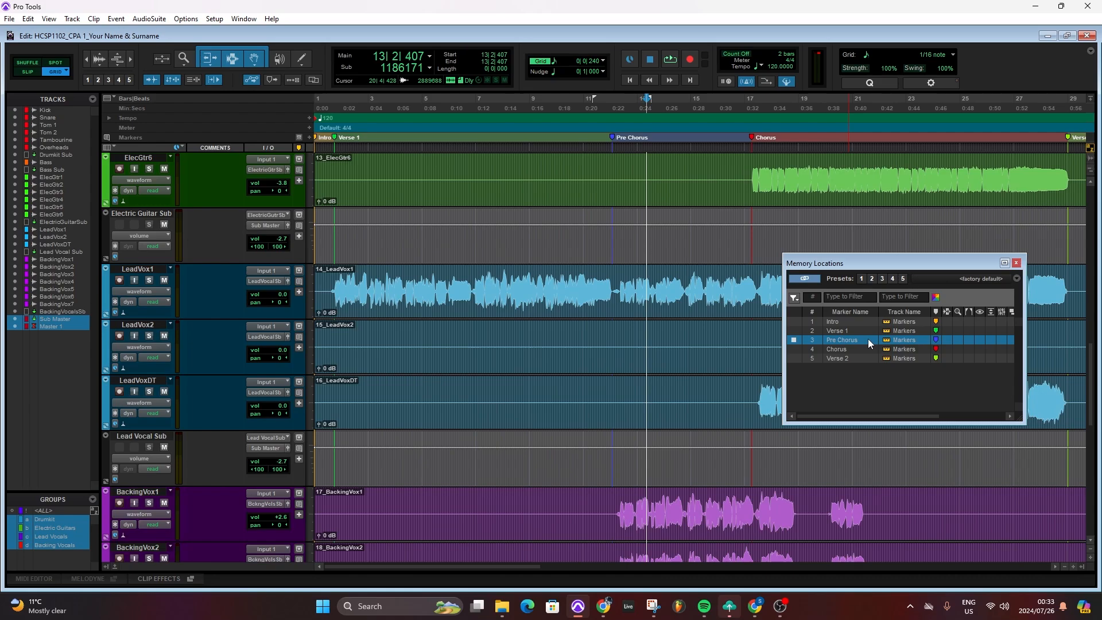
- During playback, jump to the Chorus, Pre Chorus, Verse 1 and again Chorus markers from Memory Locations, then stop
key("space")
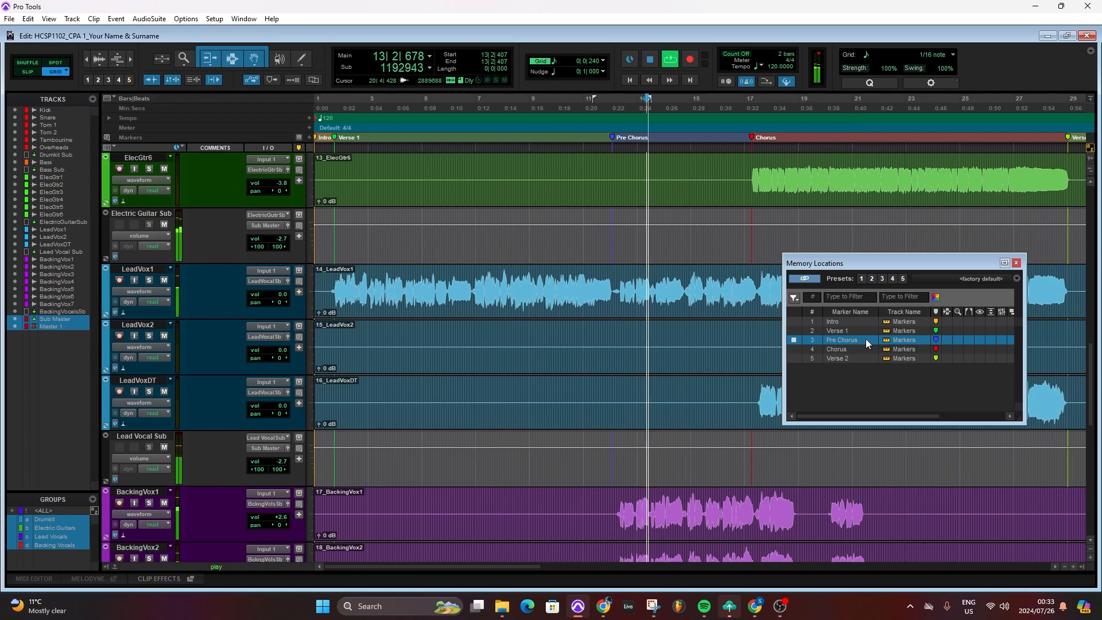
left_click(838, 350)
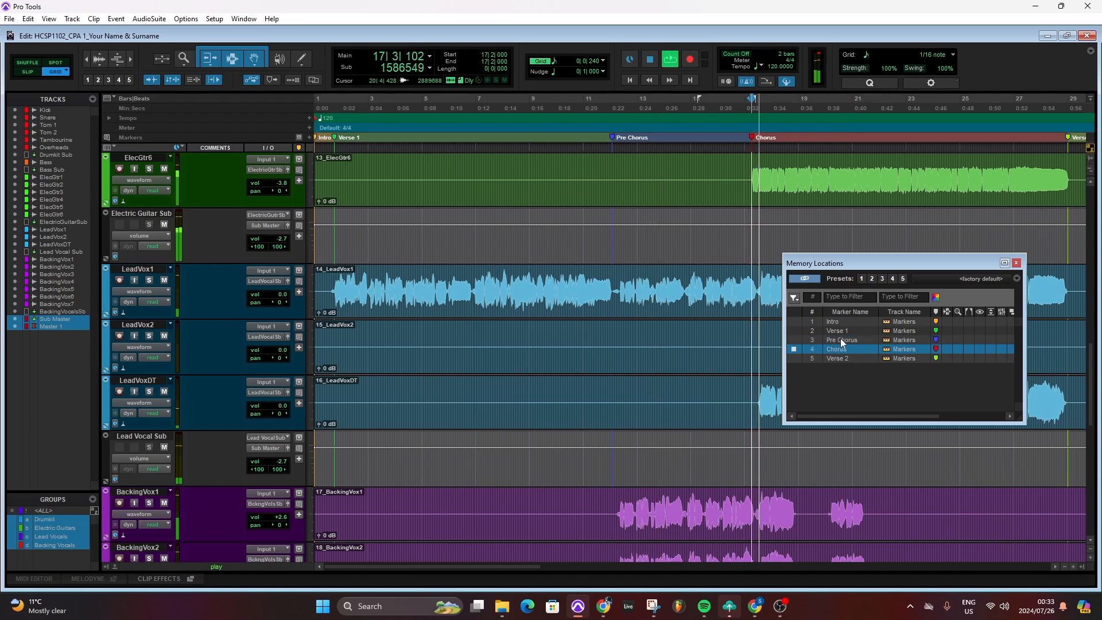
left_click(842, 341)
left_click(841, 331)
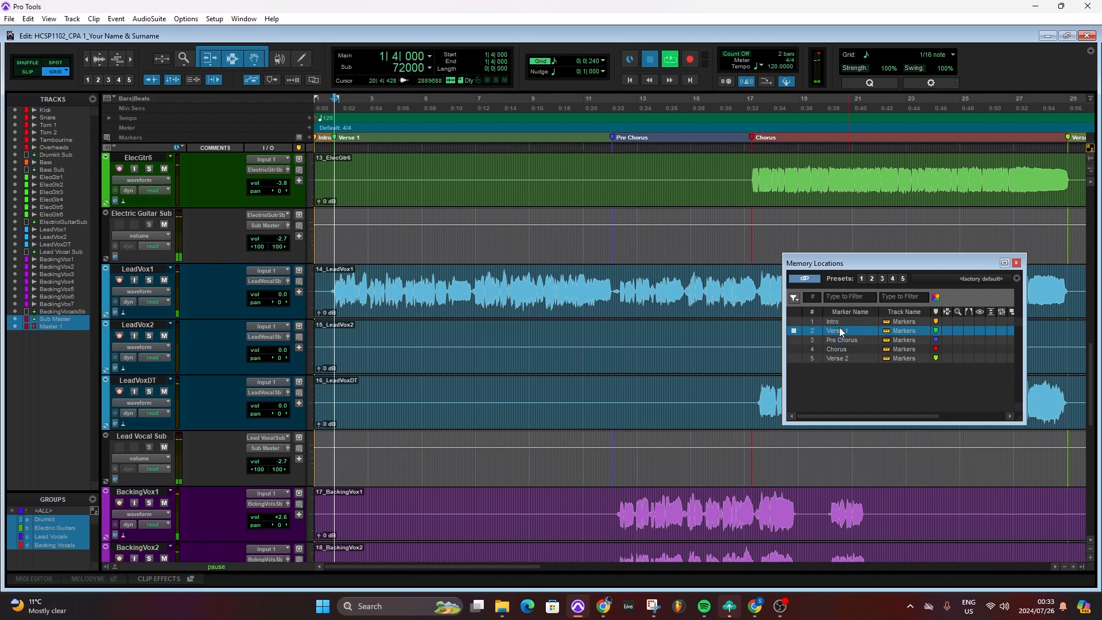
left_click(838, 350)
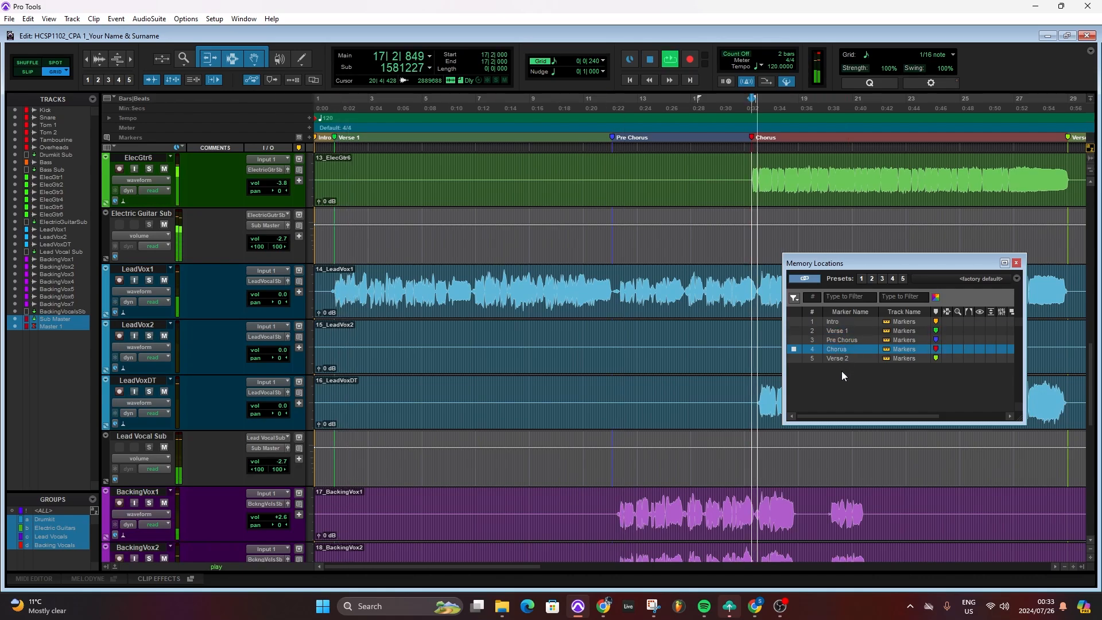
key("space")
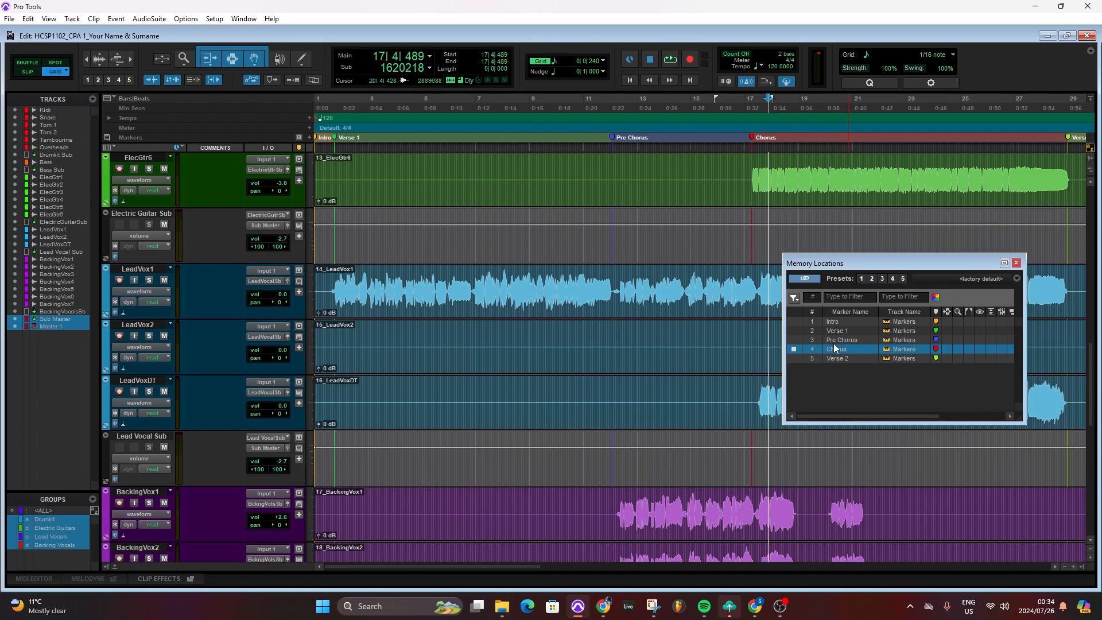
- Switch to the Mix window and close the Memory Locations window
key("ctrl+equal")
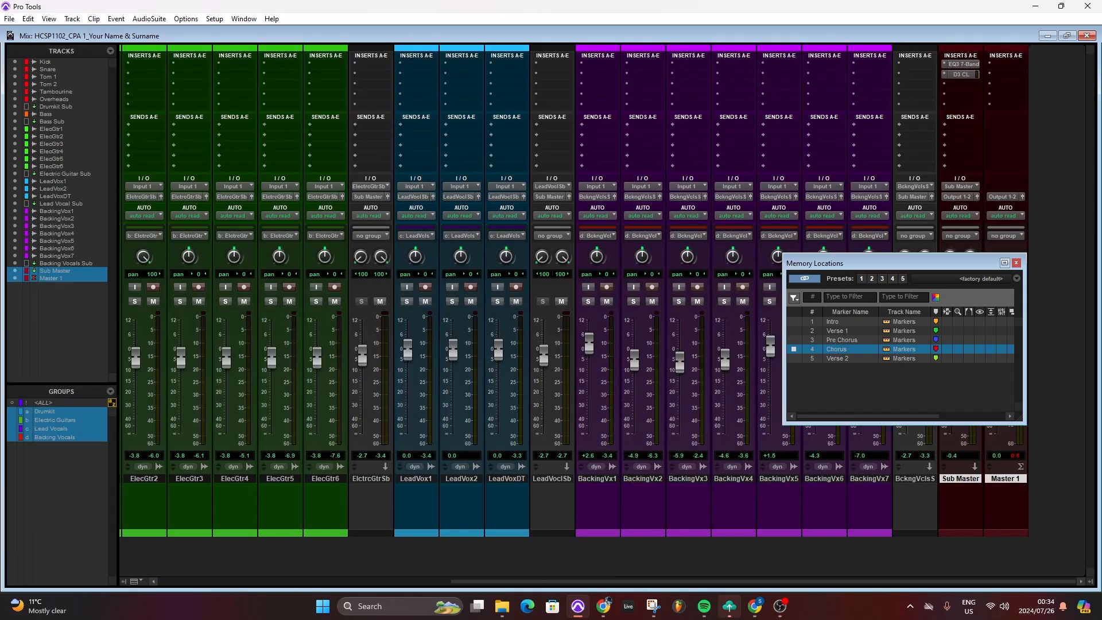
left_click(1017, 263)
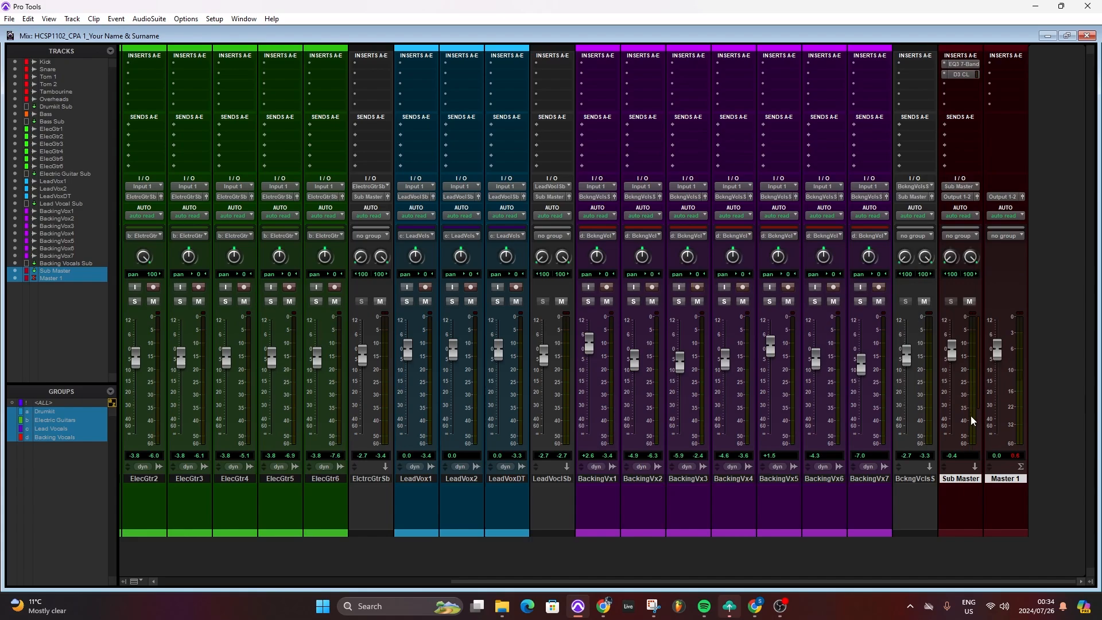